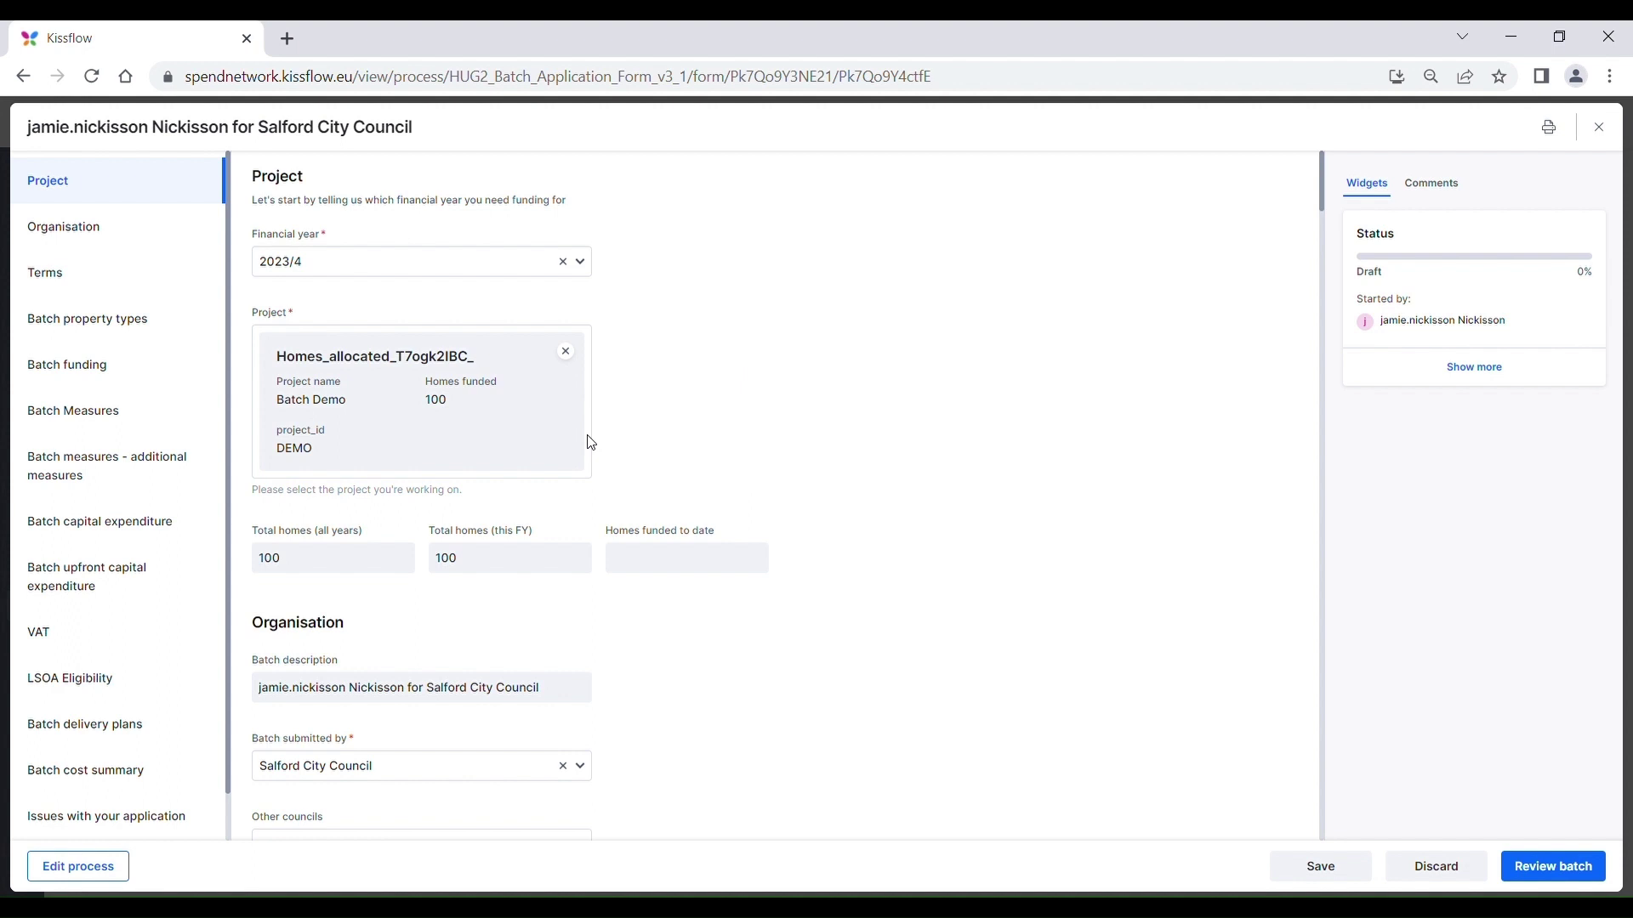
- Review the batch form's project details and organisation section, including the field for other contributing councils
{"action": "scroll", "coordinate": [832, 703], "scroll_direction": "down", "scroll_amount": 2}
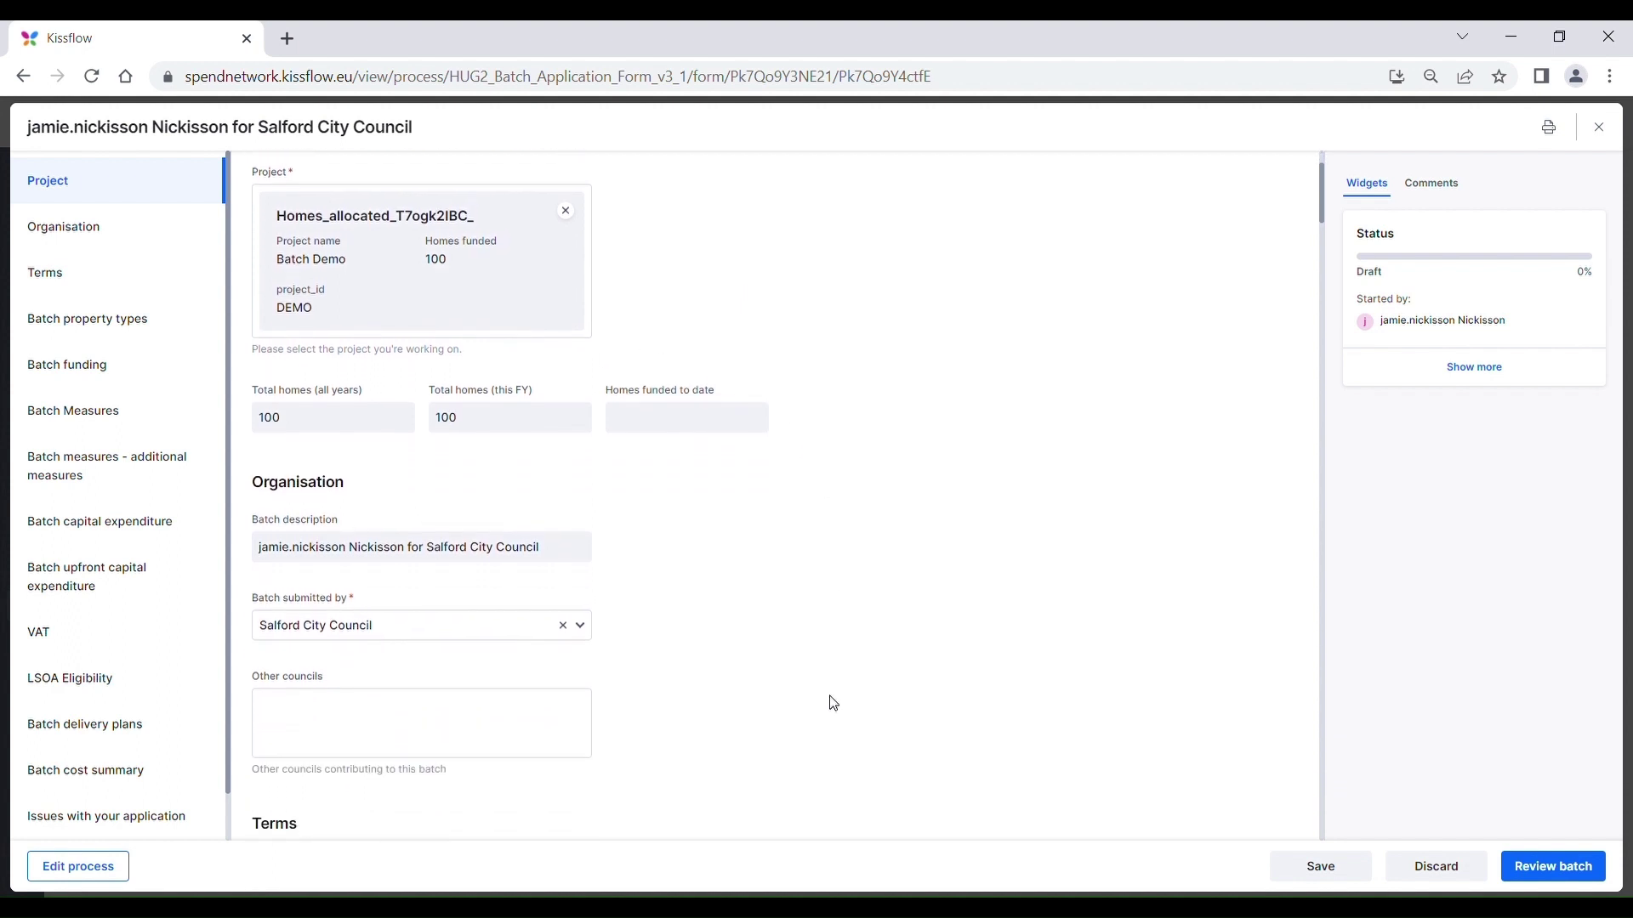
{"action": "scroll", "coordinate": [833, 703], "scroll_direction": "down", "scroll_amount": 1}
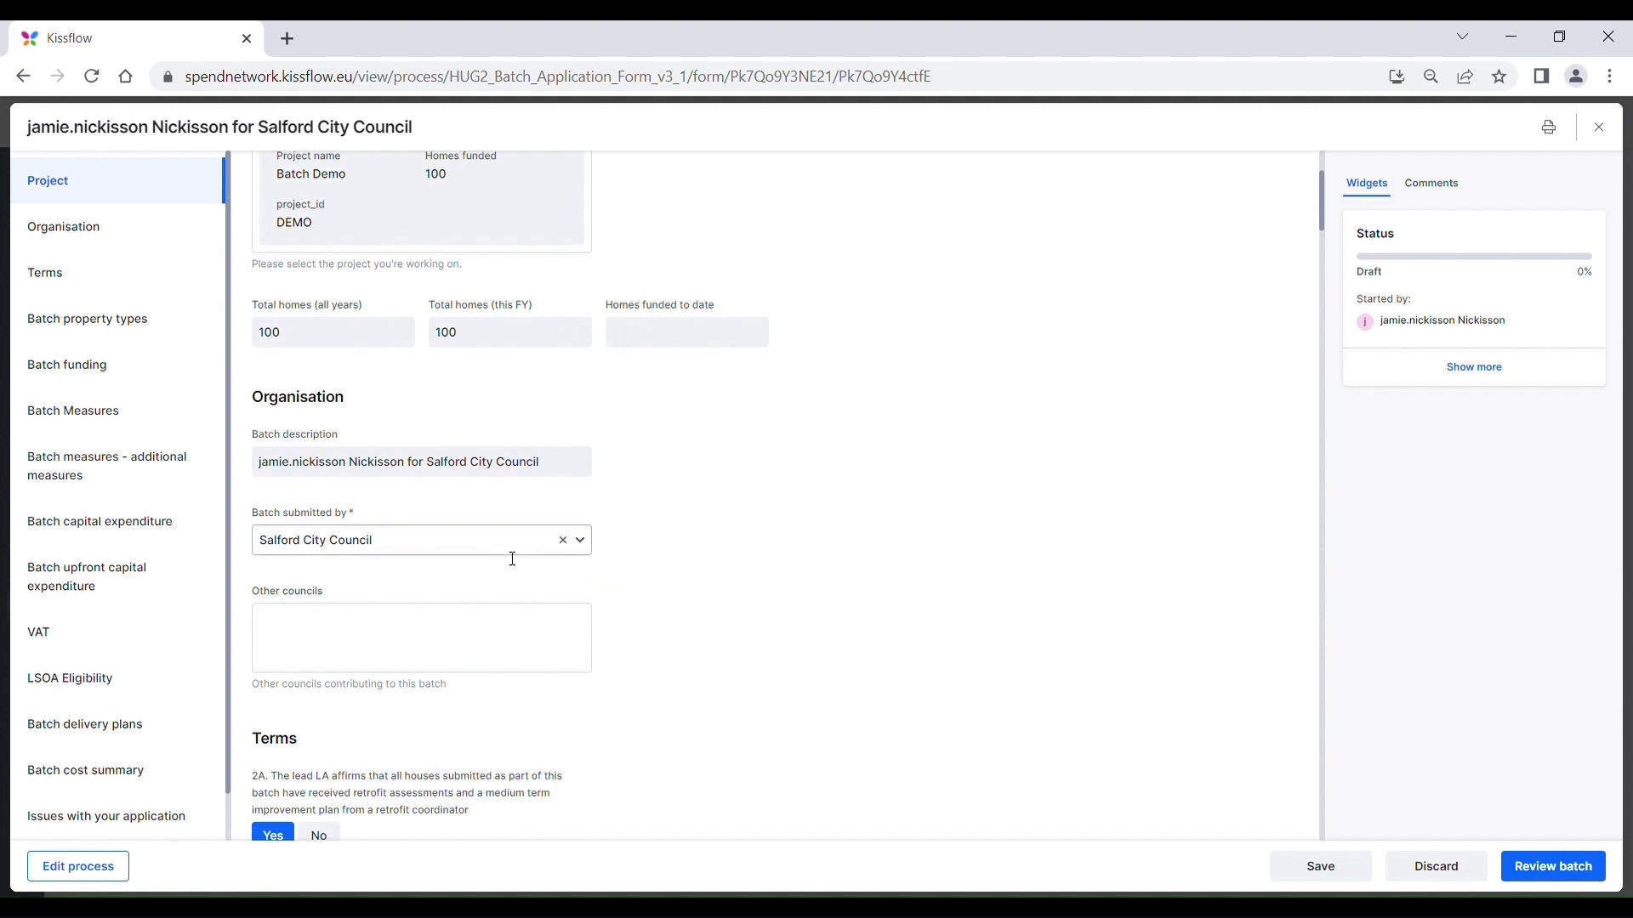
{"action": "left_click", "coordinate": [453, 632]}
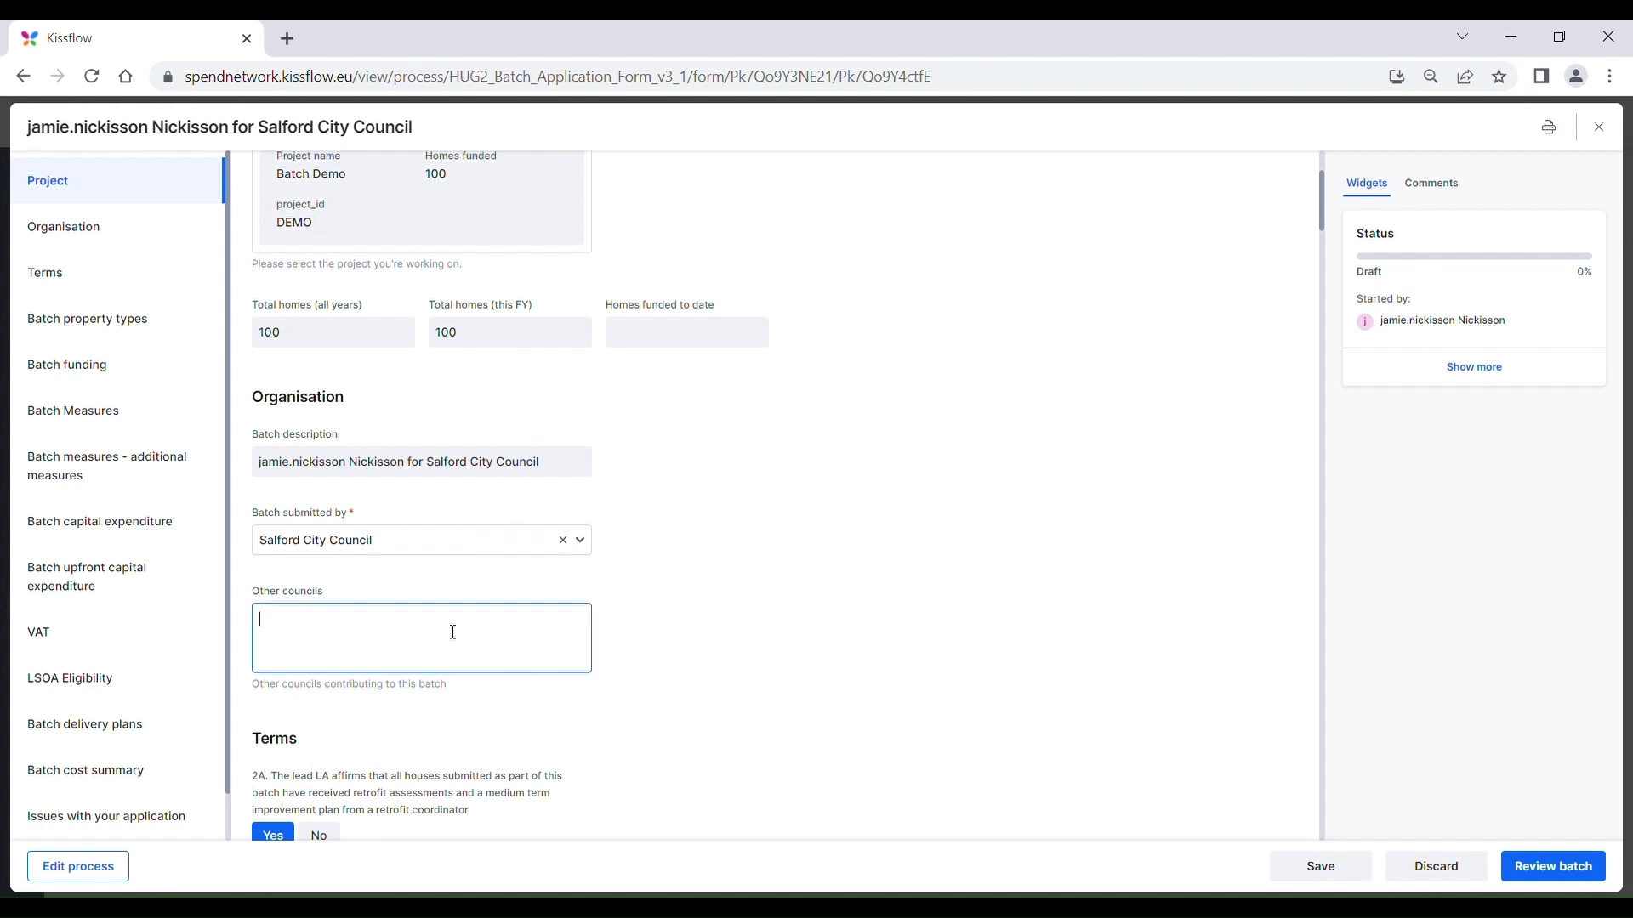
{"action": "left_click", "coordinate": [641, 640]}
- Read through the lead LA declarations in the Terms section and their Yes/No answers
{"action": "scroll", "coordinate": [641, 639], "scroll_direction": "down", "scroll_amount": 3}
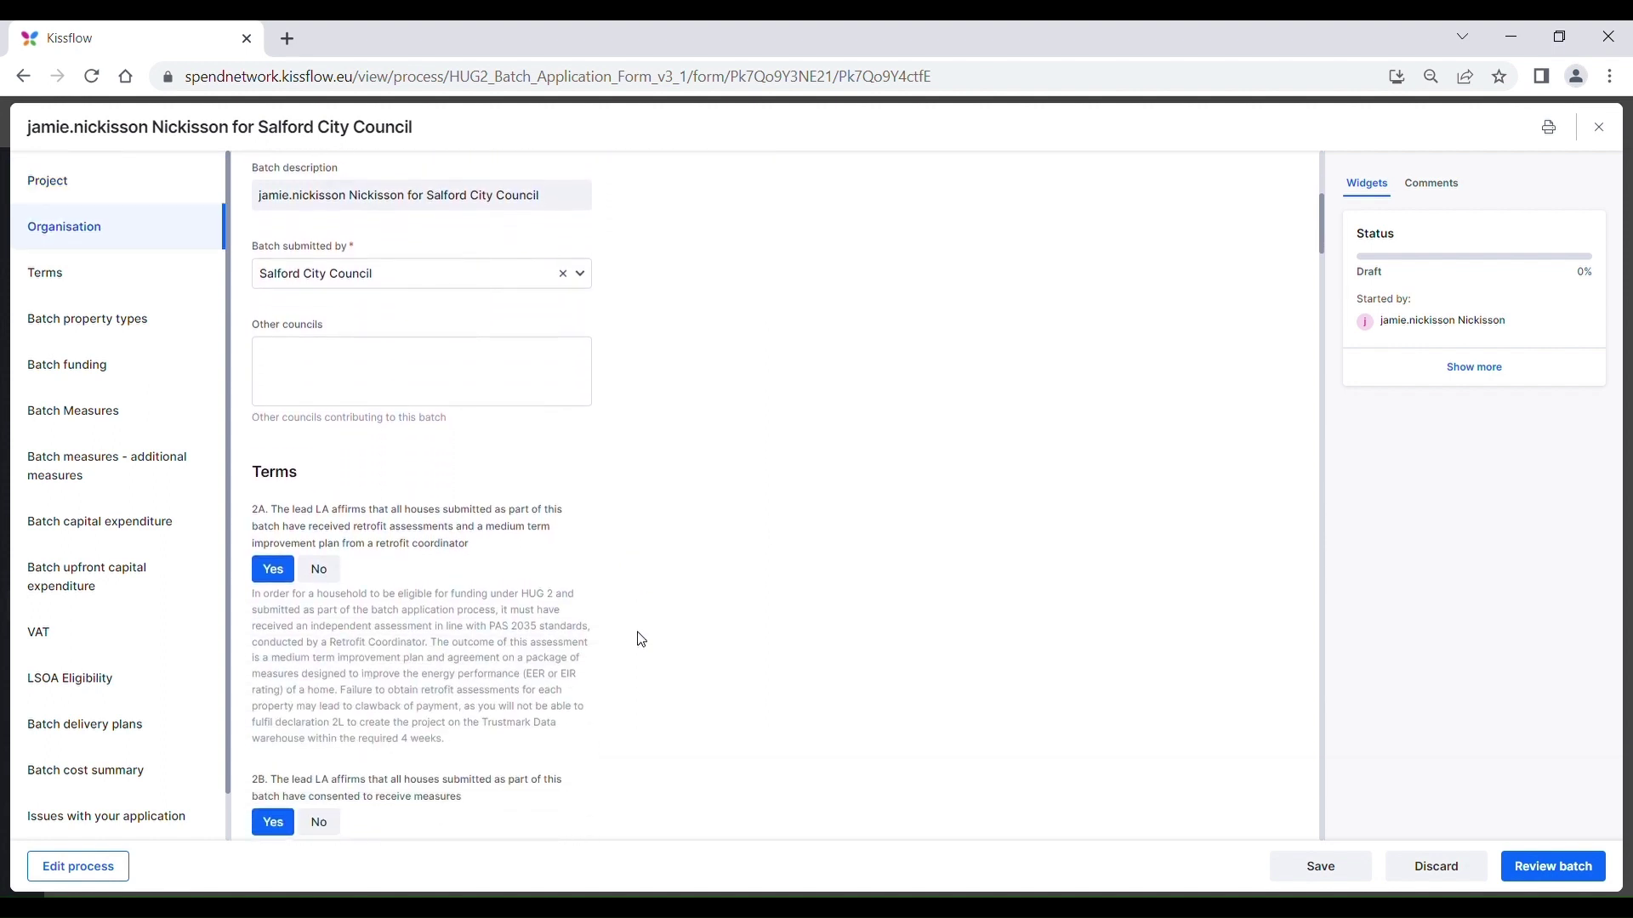
{"action": "scroll", "coordinate": [641, 640], "scroll_direction": "down", "scroll_amount": 1}
{"action": "scroll", "coordinate": [641, 640], "scroll_direction": "down", "scroll_amount": 1}
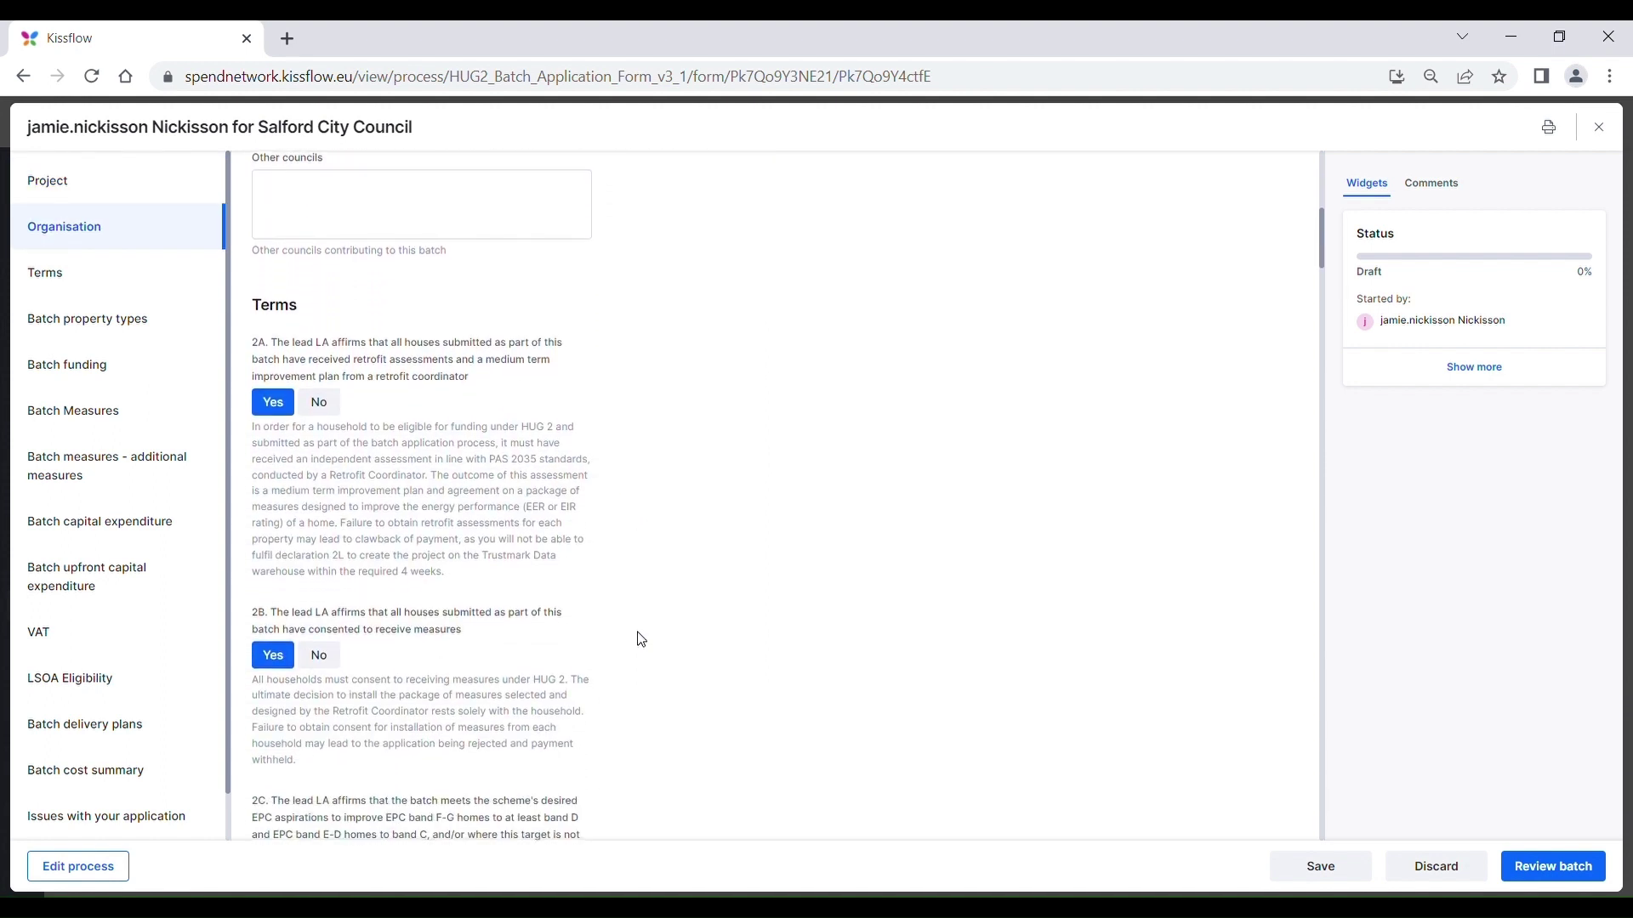
{"action": "scroll", "coordinate": [641, 639], "scroll_direction": "down", "scroll_amount": 1}
{"action": "scroll", "coordinate": [641, 640], "scroll_direction": "down", "scroll_amount": 15}
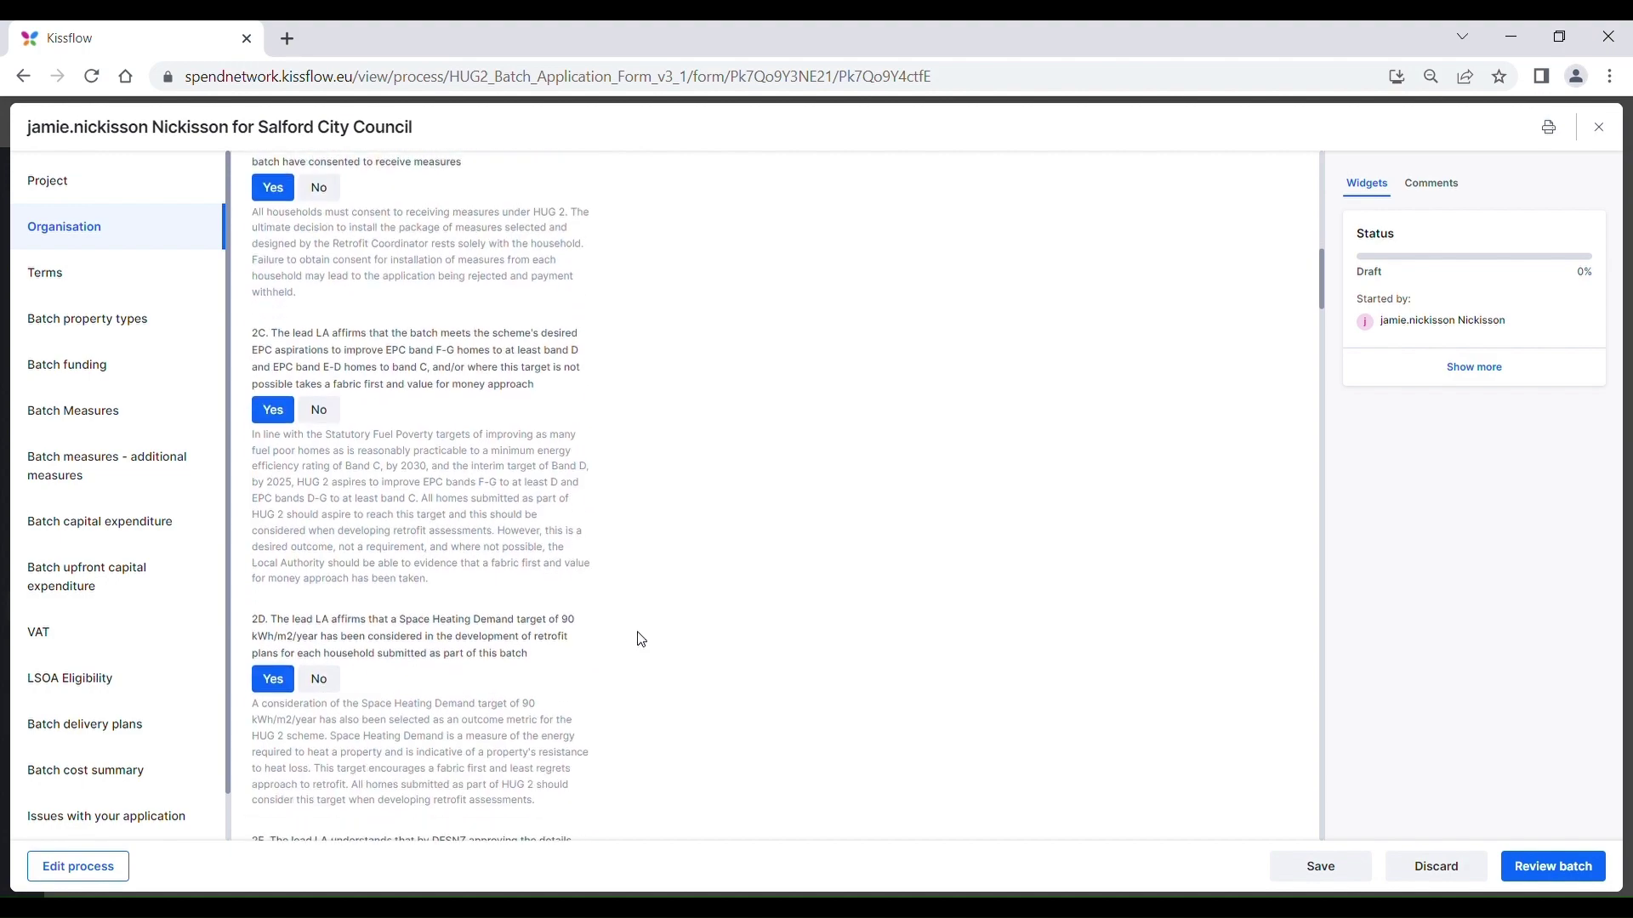
{"action": "scroll", "coordinate": [641, 640], "scroll_direction": "down", "scroll_amount": 15}
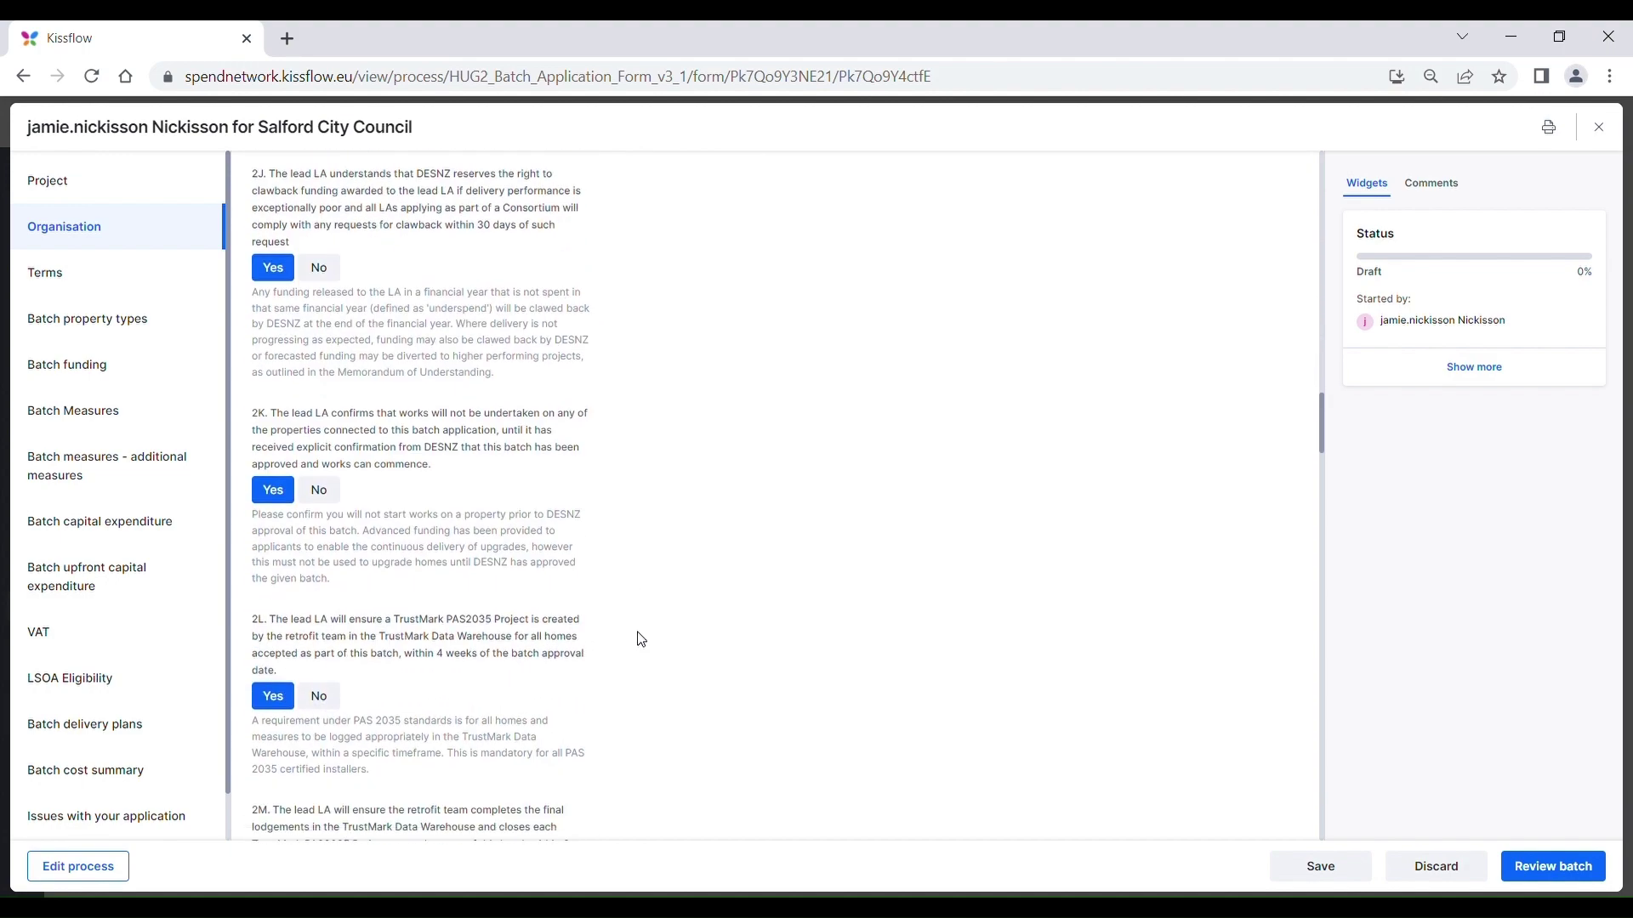
{"action": "scroll", "coordinate": [641, 639], "scroll_direction": "up", "scroll_amount": 1}
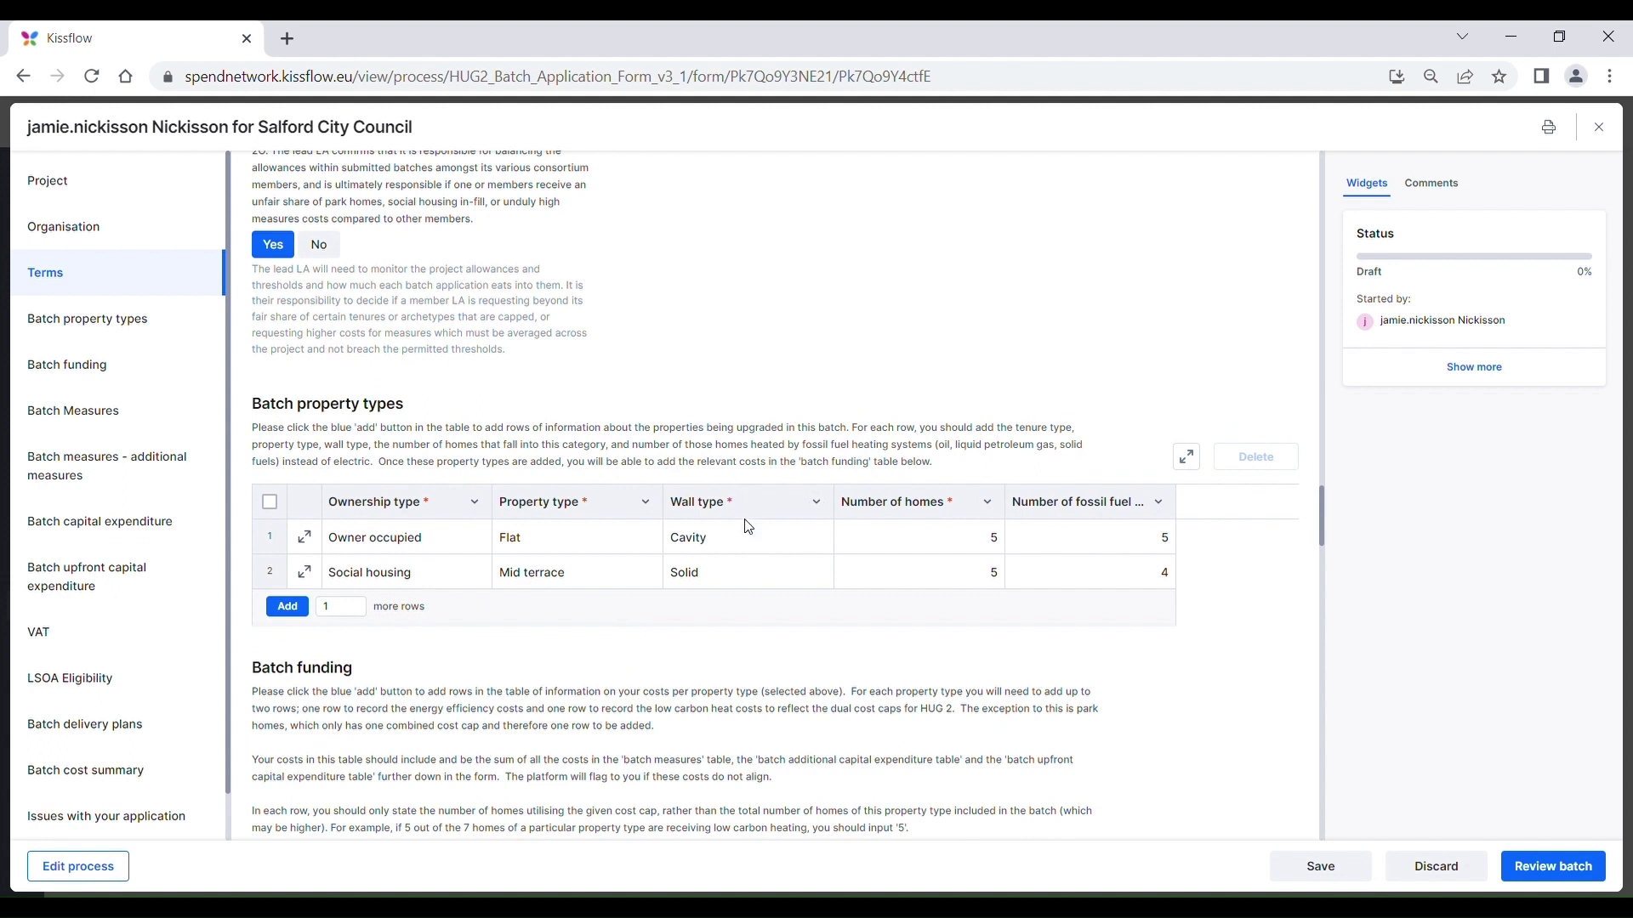
- Examine the batch property types and all columns of the batch funding table, including total costs and the costs checker
{"action": "scroll", "coordinate": [743, 704], "scroll_direction": "down", "scroll_amount": 1}
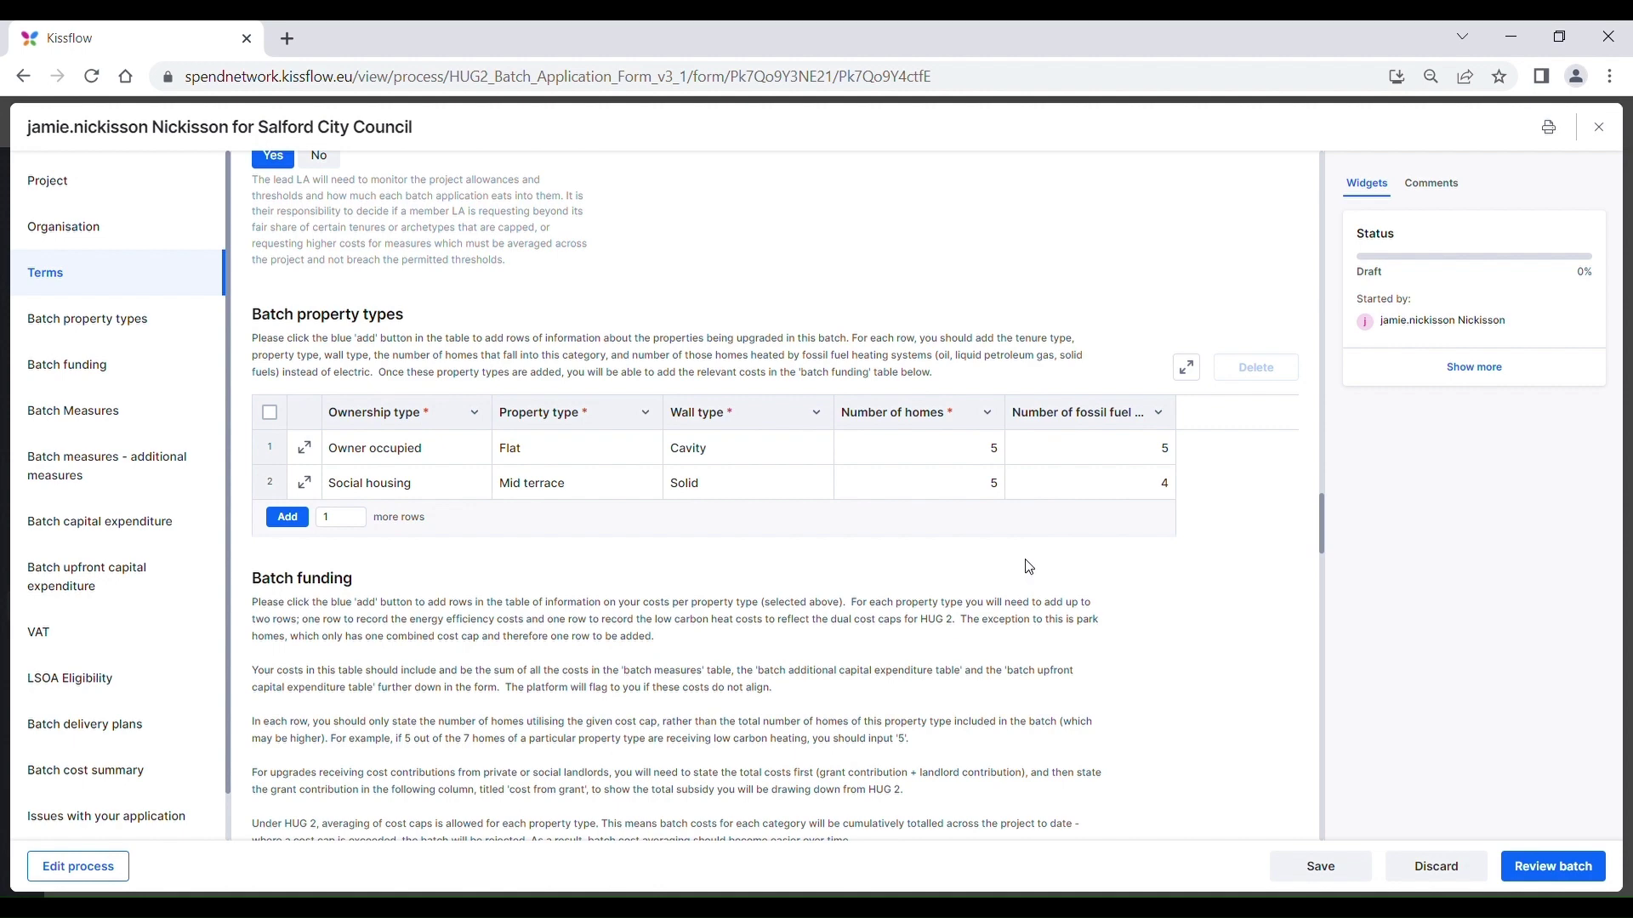
{"action": "scroll", "coordinate": [1029, 567], "scroll_direction": "down", "scroll_amount": 4}
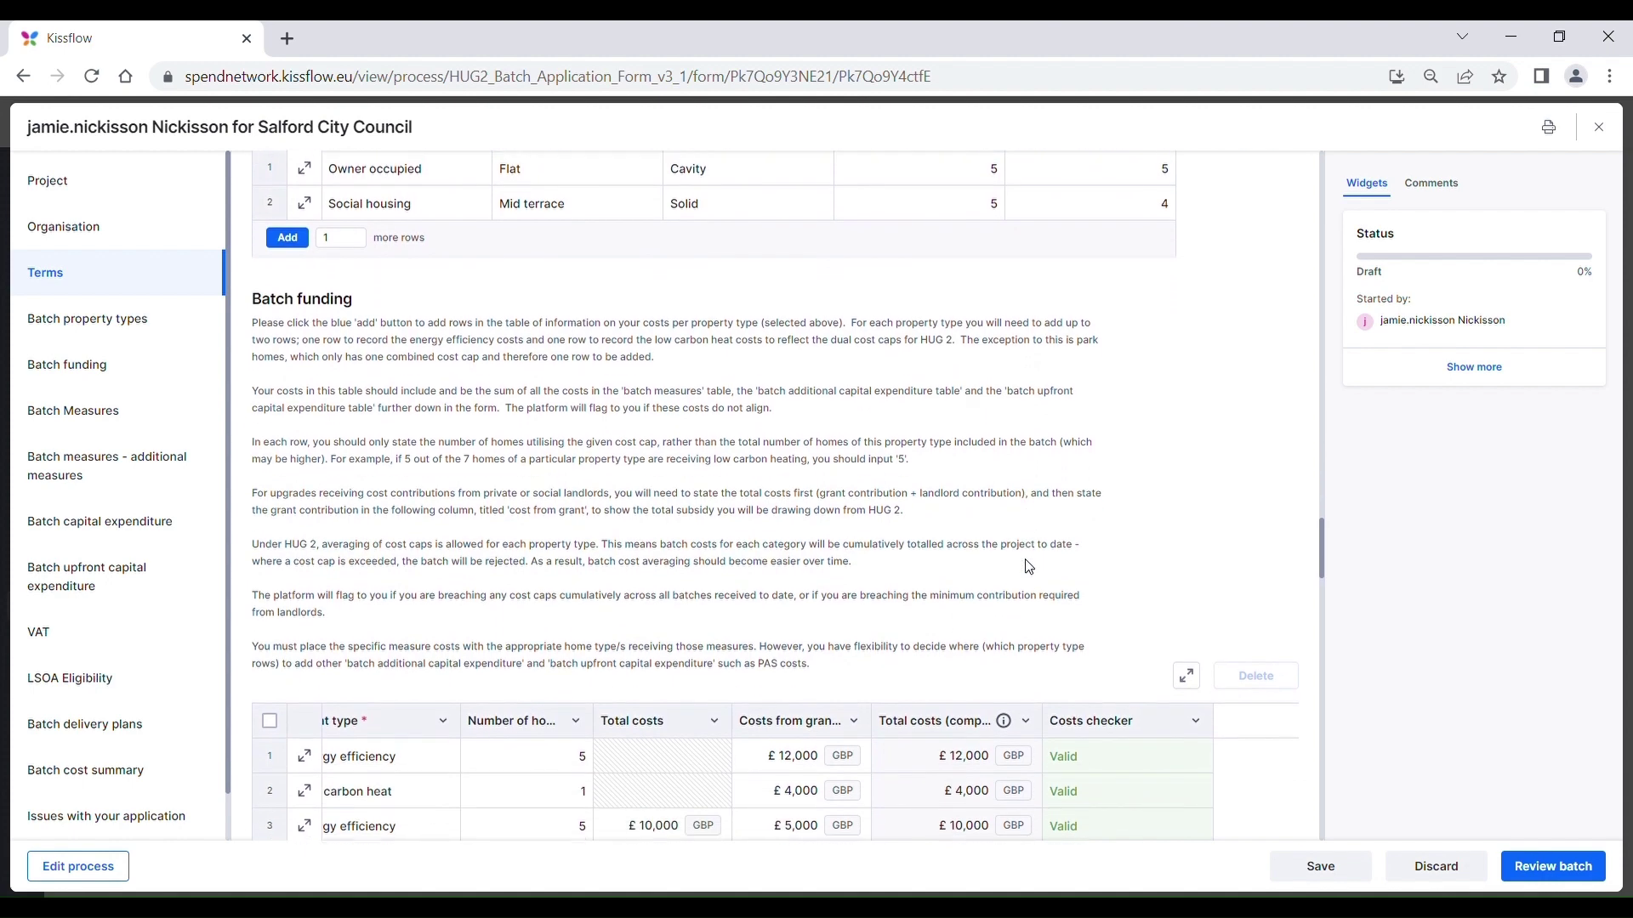
{"action": "scroll", "coordinate": [1028, 567], "scroll_direction": "down", "scroll_amount": 1}
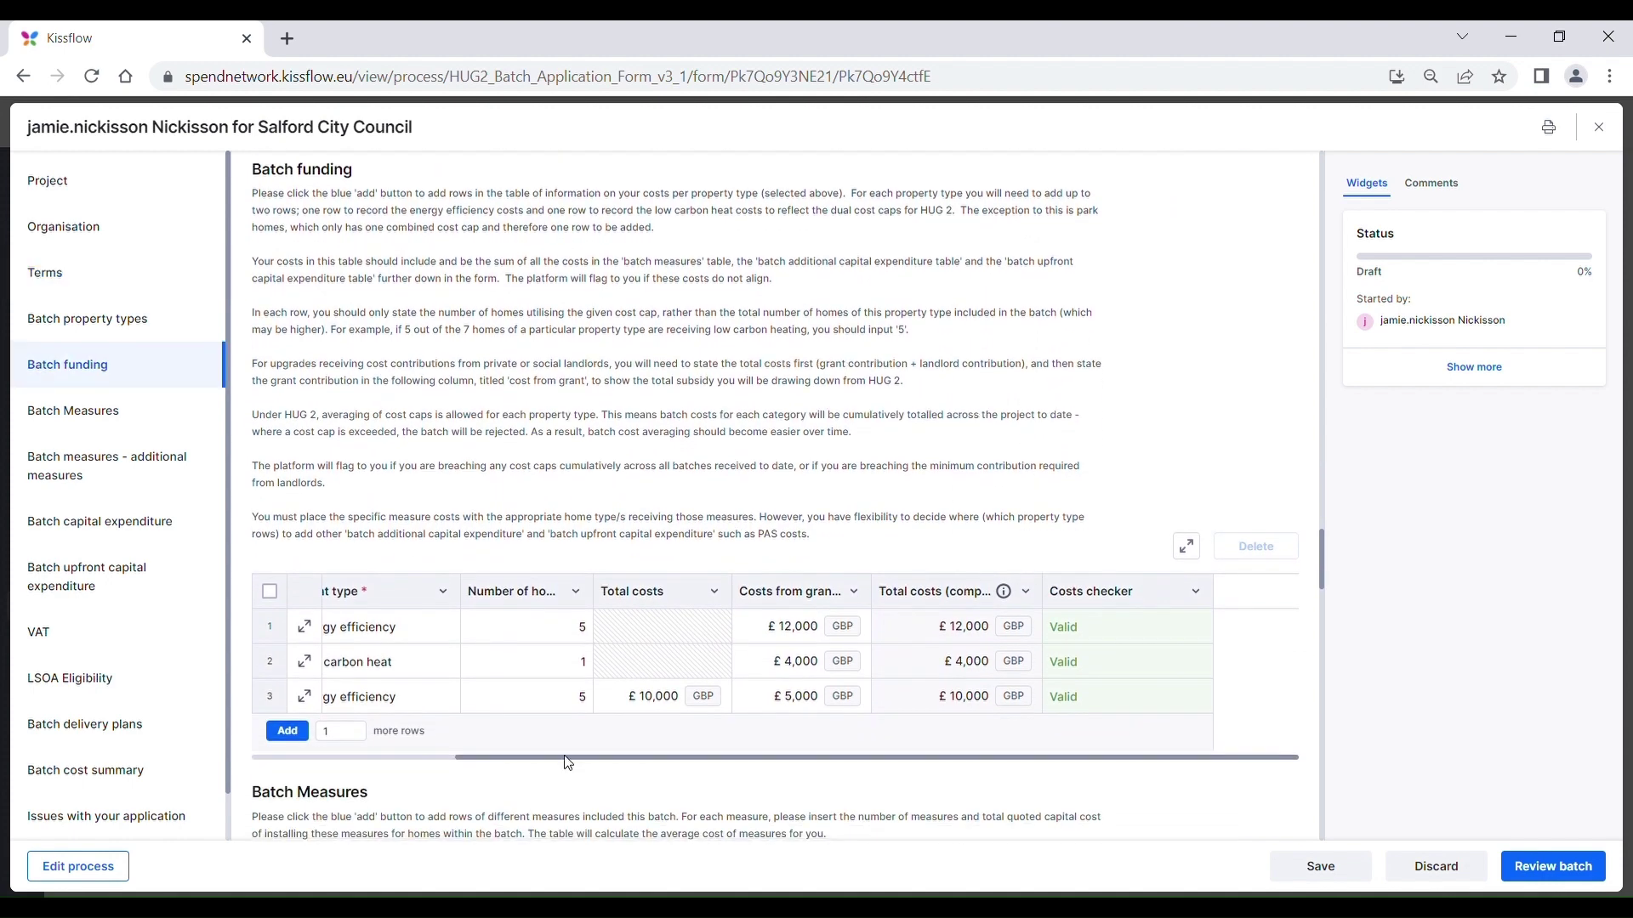
{"action": "scroll", "coordinate": [493, 726], "scroll_direction": "left", "scroll_amount": 3}
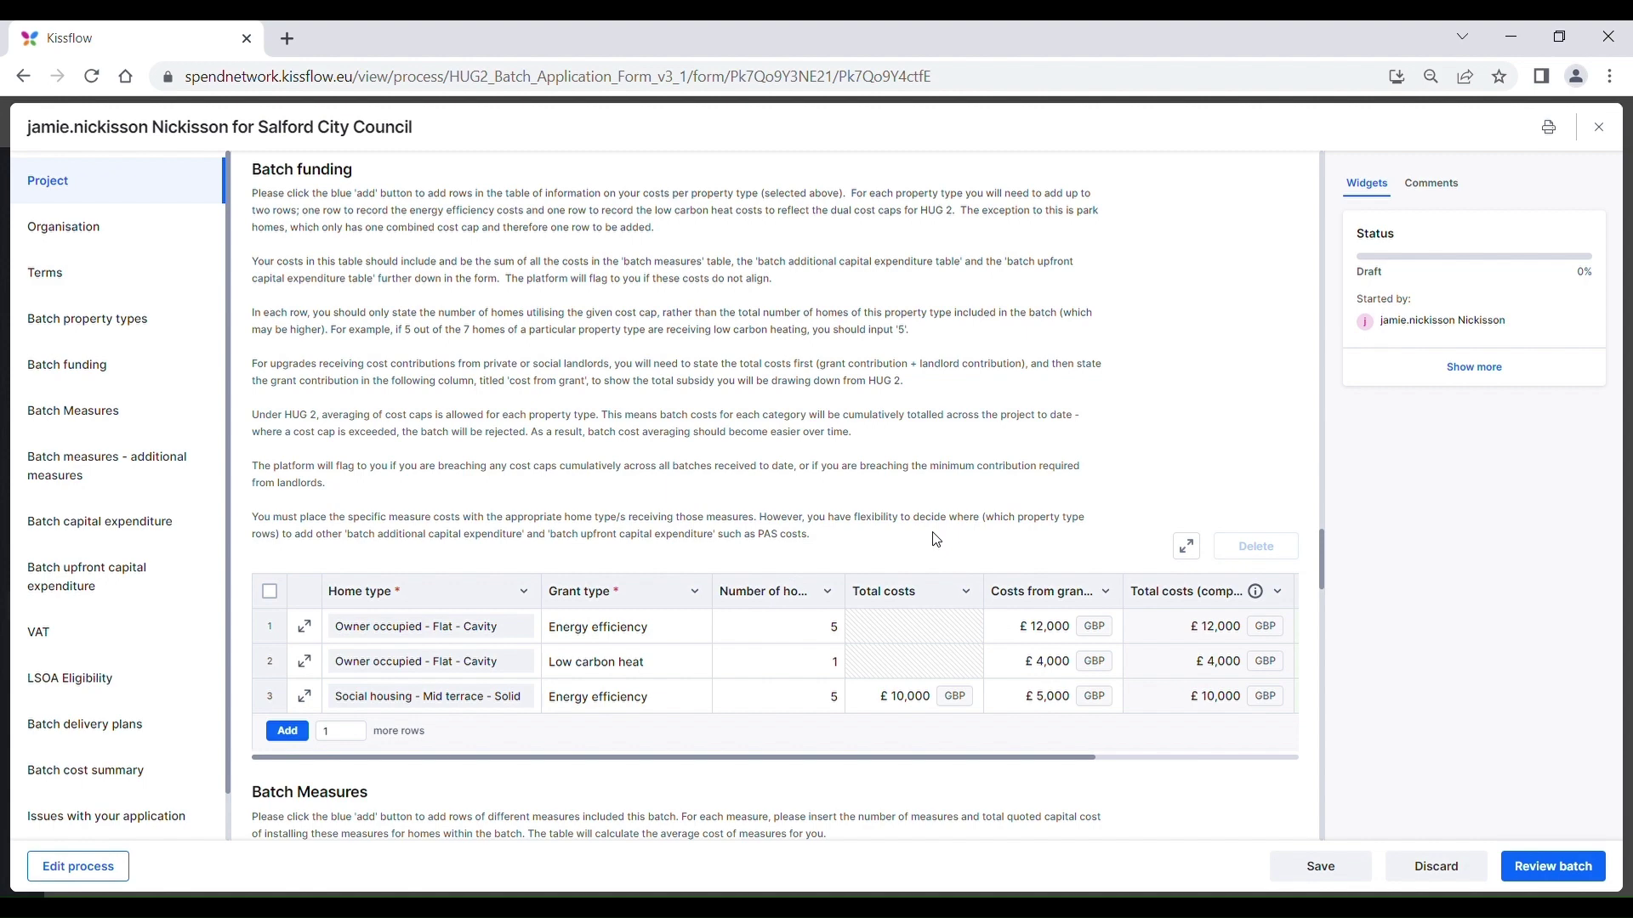
{"action": "scroll", "coordinate": [1171, 625], "scroll_direction": "right", "scroll_amount": 3}
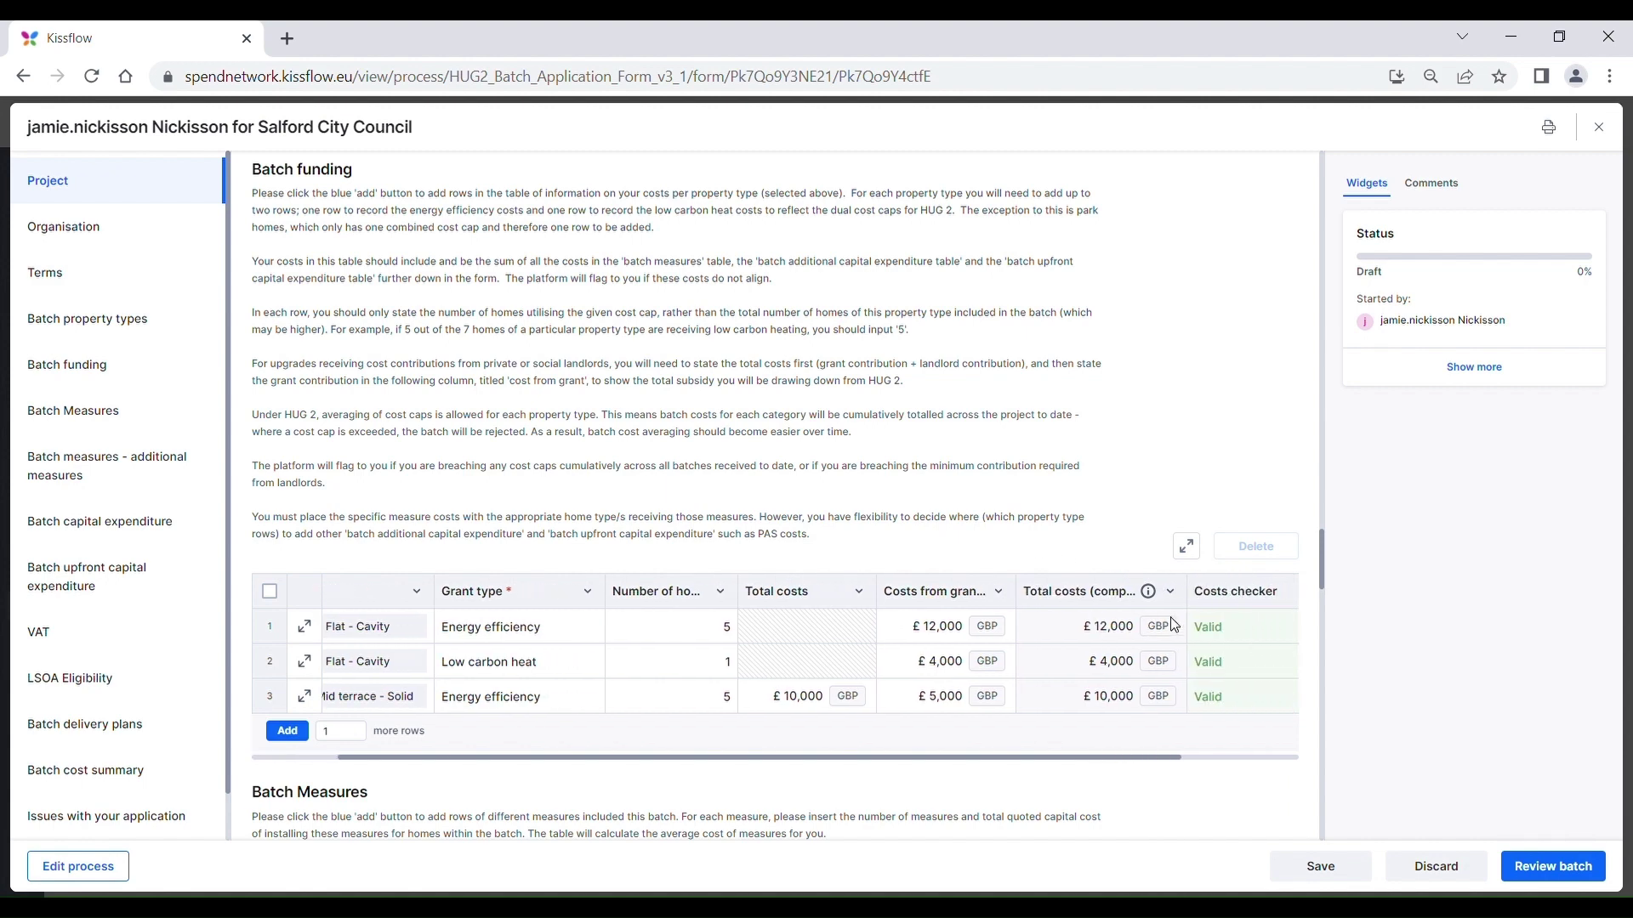
{"action": "scroll", "coordinate": [1172, 625], "scroll_direction": "right", "scroll_amount": 3}
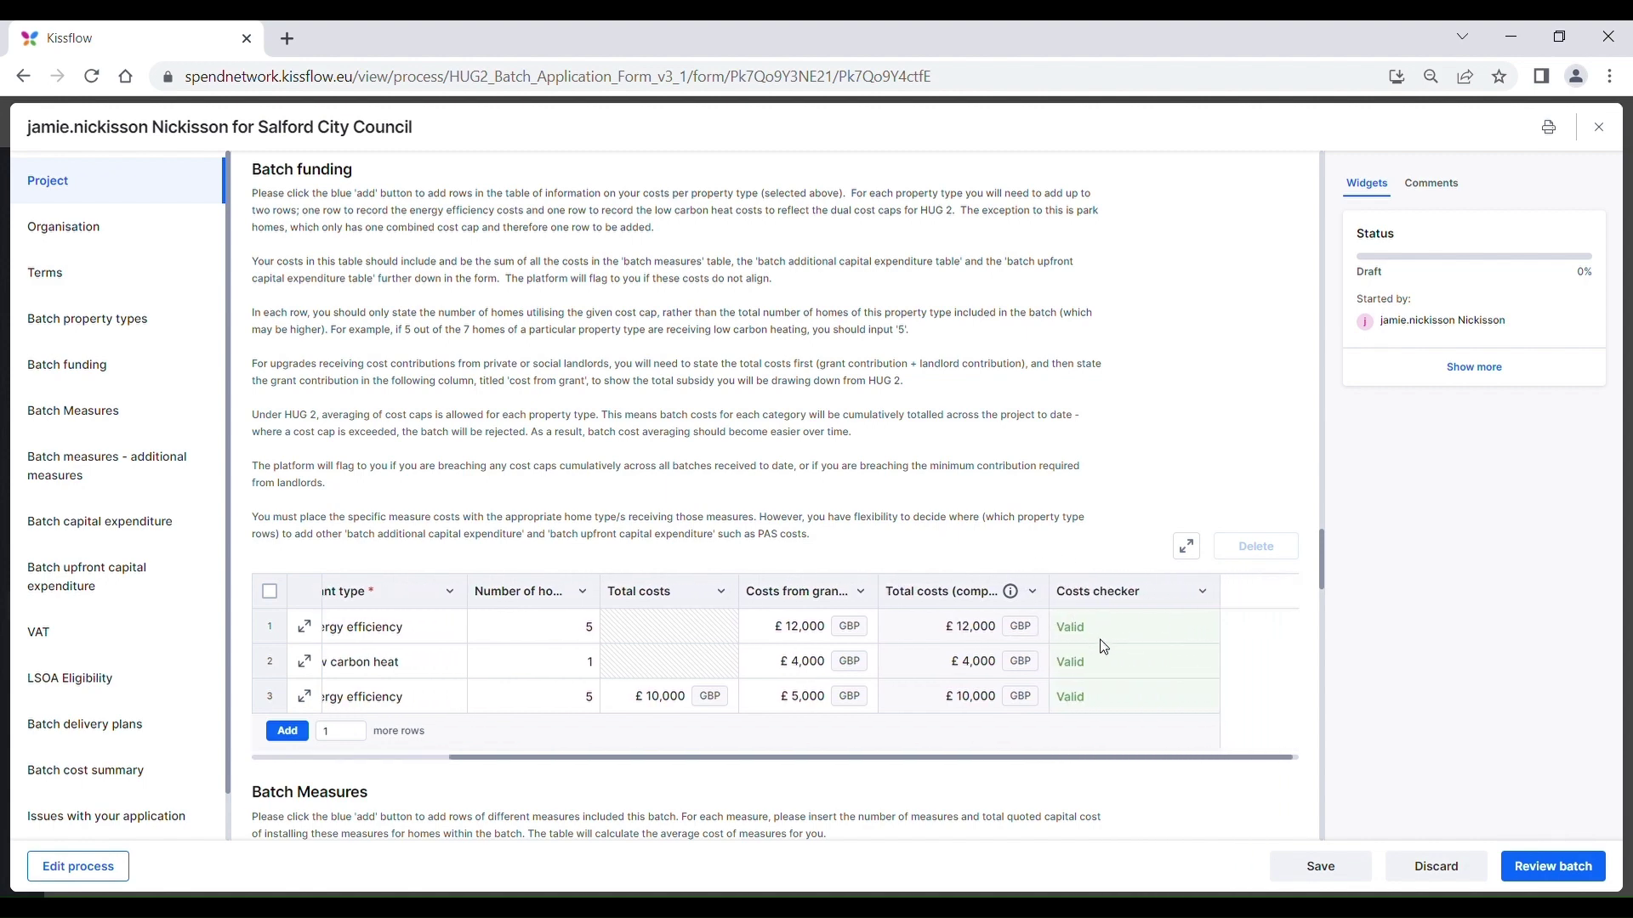
{"action": "left_click", "coordinate": [676, 709]}
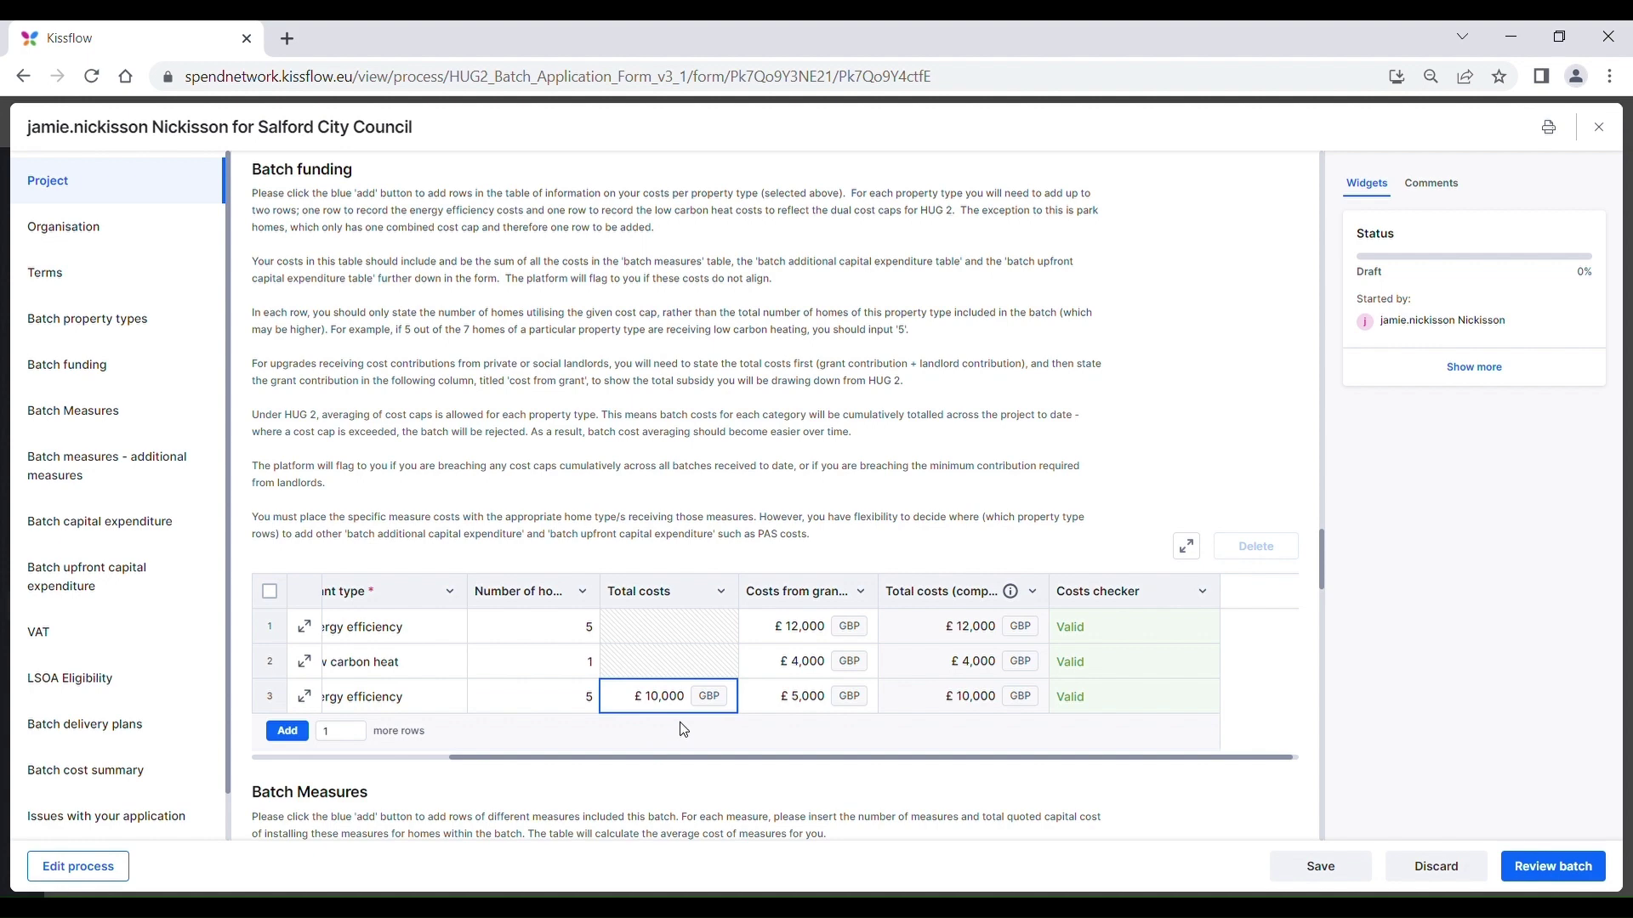
{"action": "scroll", "coordinate": [683, 738], "scroll_direction": "left", "scroll_amount": 3}
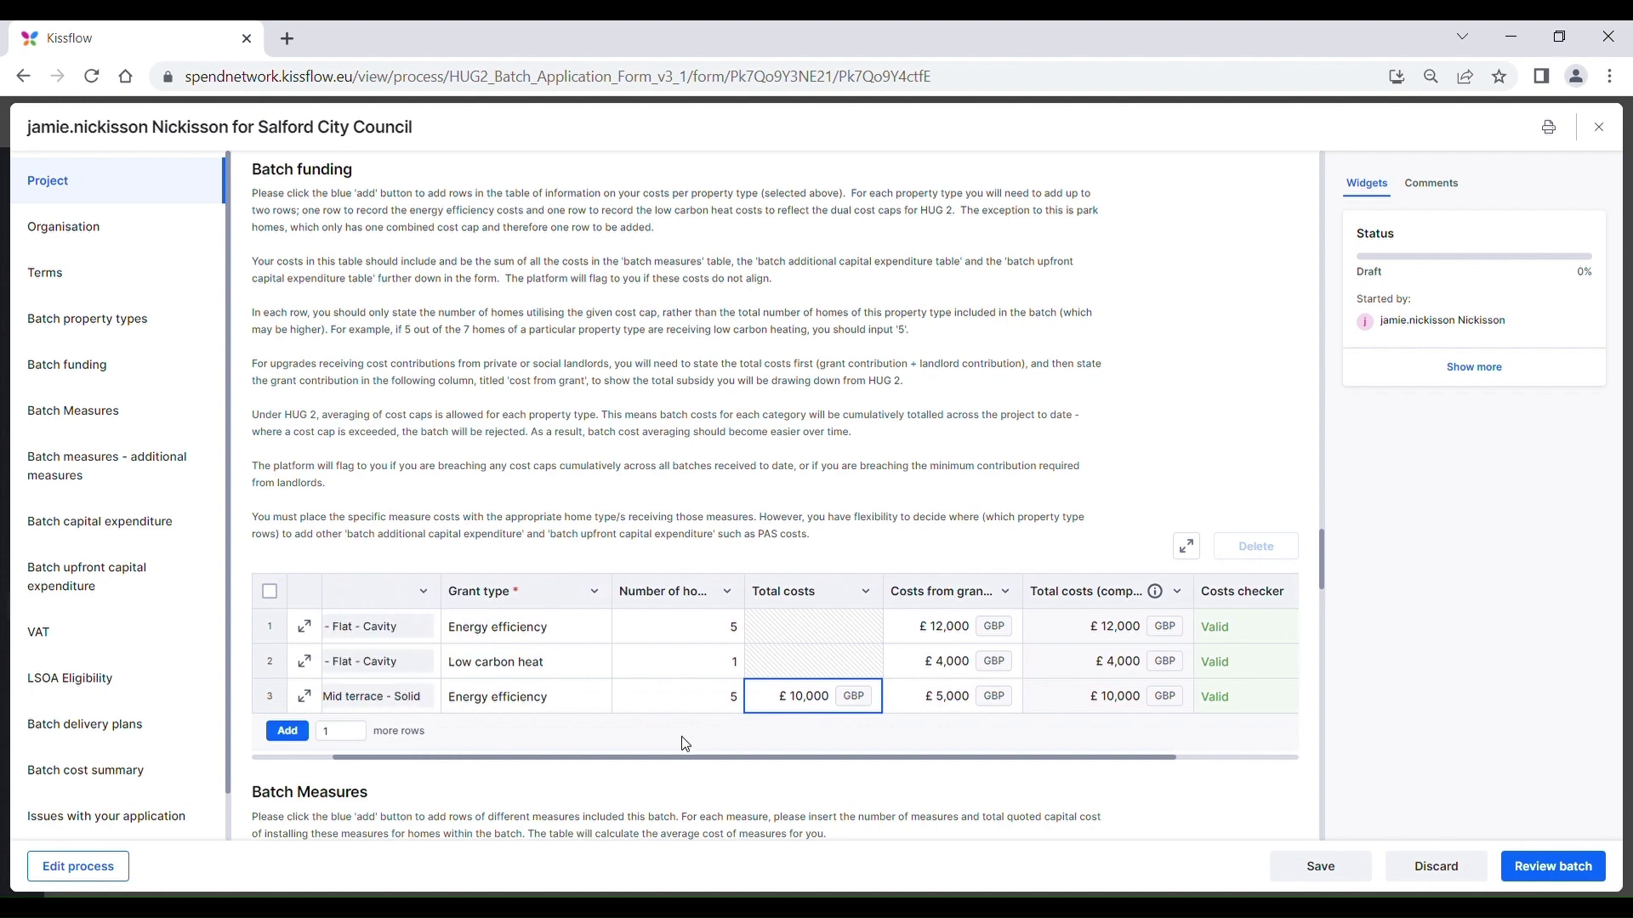
{"action": "scroll", "coordinate": [686, 744], "scroll_direction": "left", "scroll_amount": 2}
- Examine the Batch Measures table across all its columns, from measure grade to average measure cost
{"action": "scroll", "coordinate": [685, 744], "scroll_direction": "down", "scroll_amount": 2}
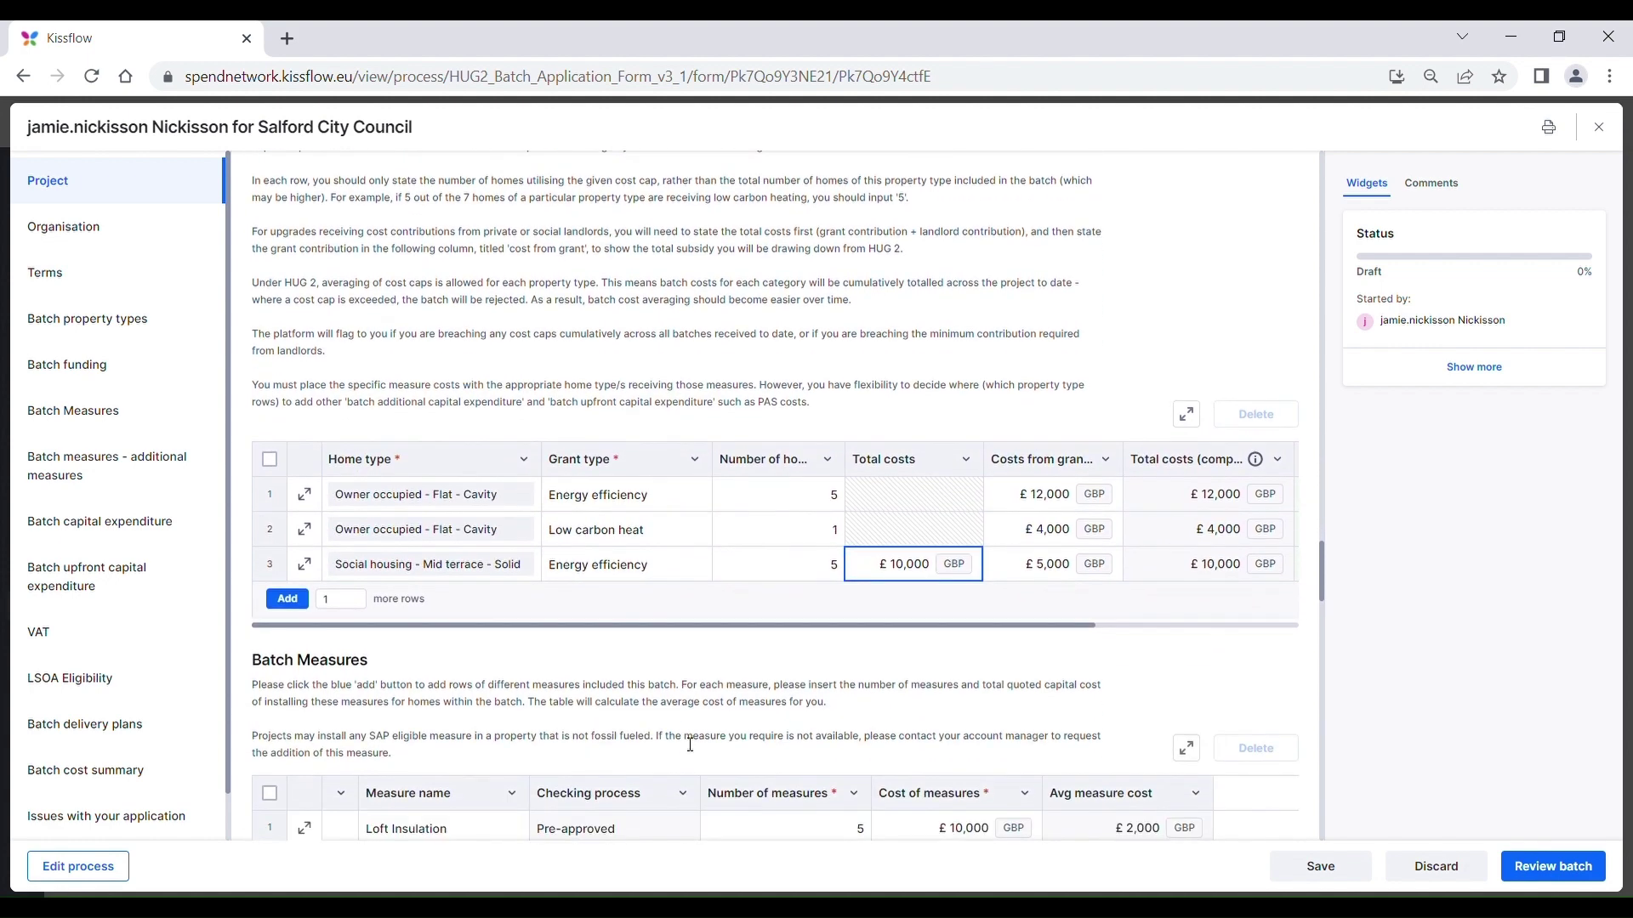
{"action": "scroll", "coordinate": [735, 699], "scroll_direction": "down", "scroll_amount": 4}
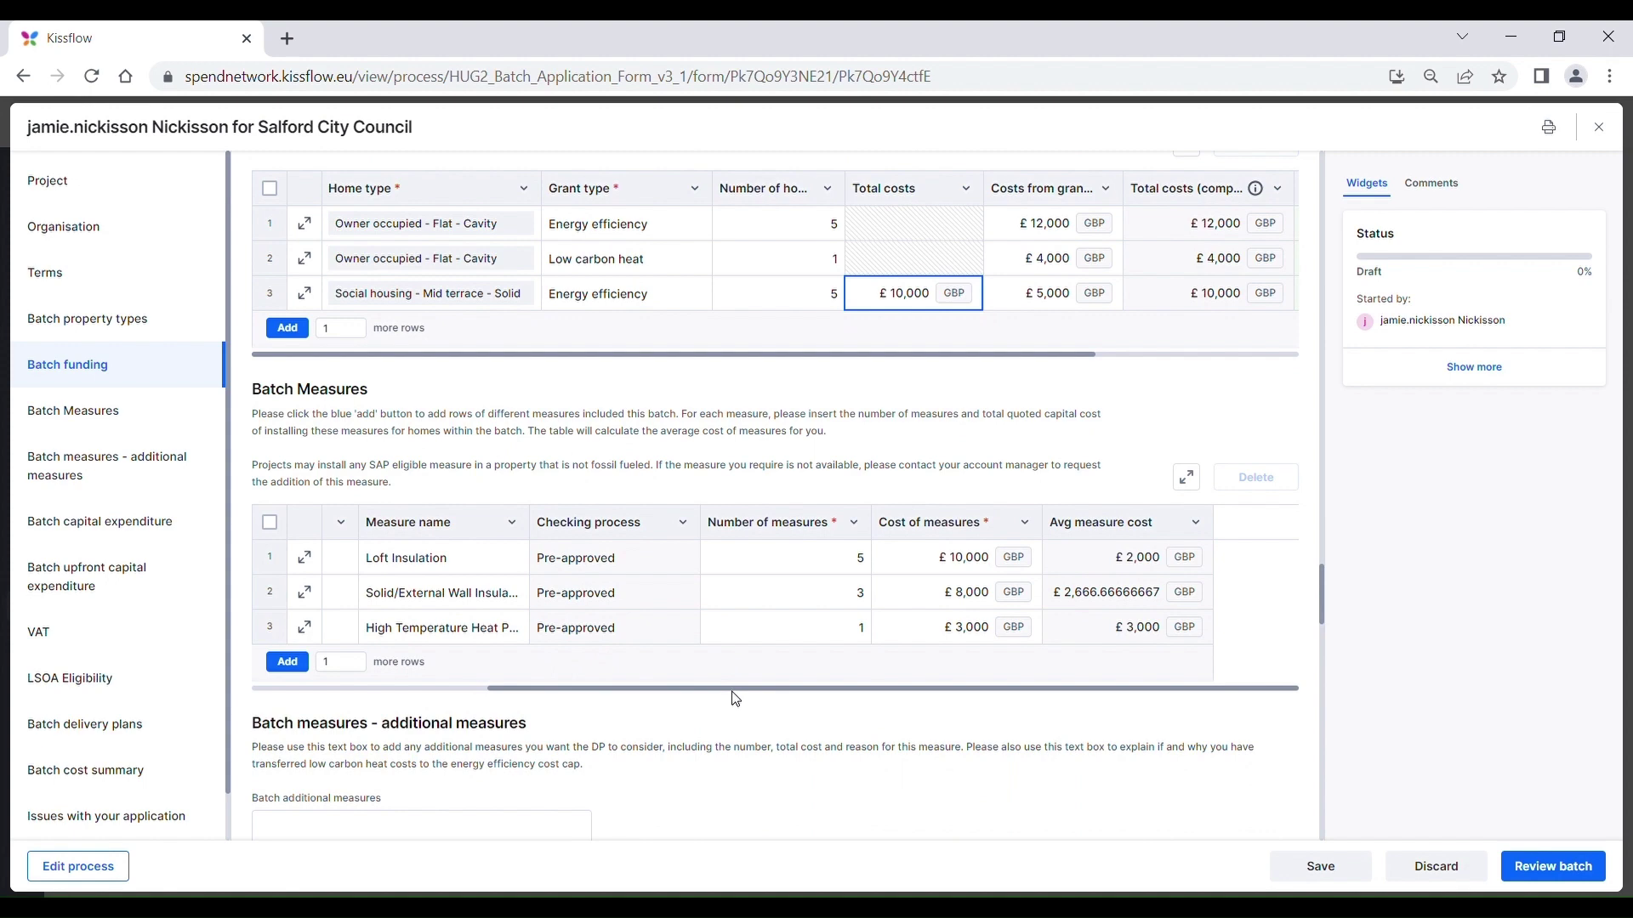
{"action": "left_click", "coordinate": [459, 699]}
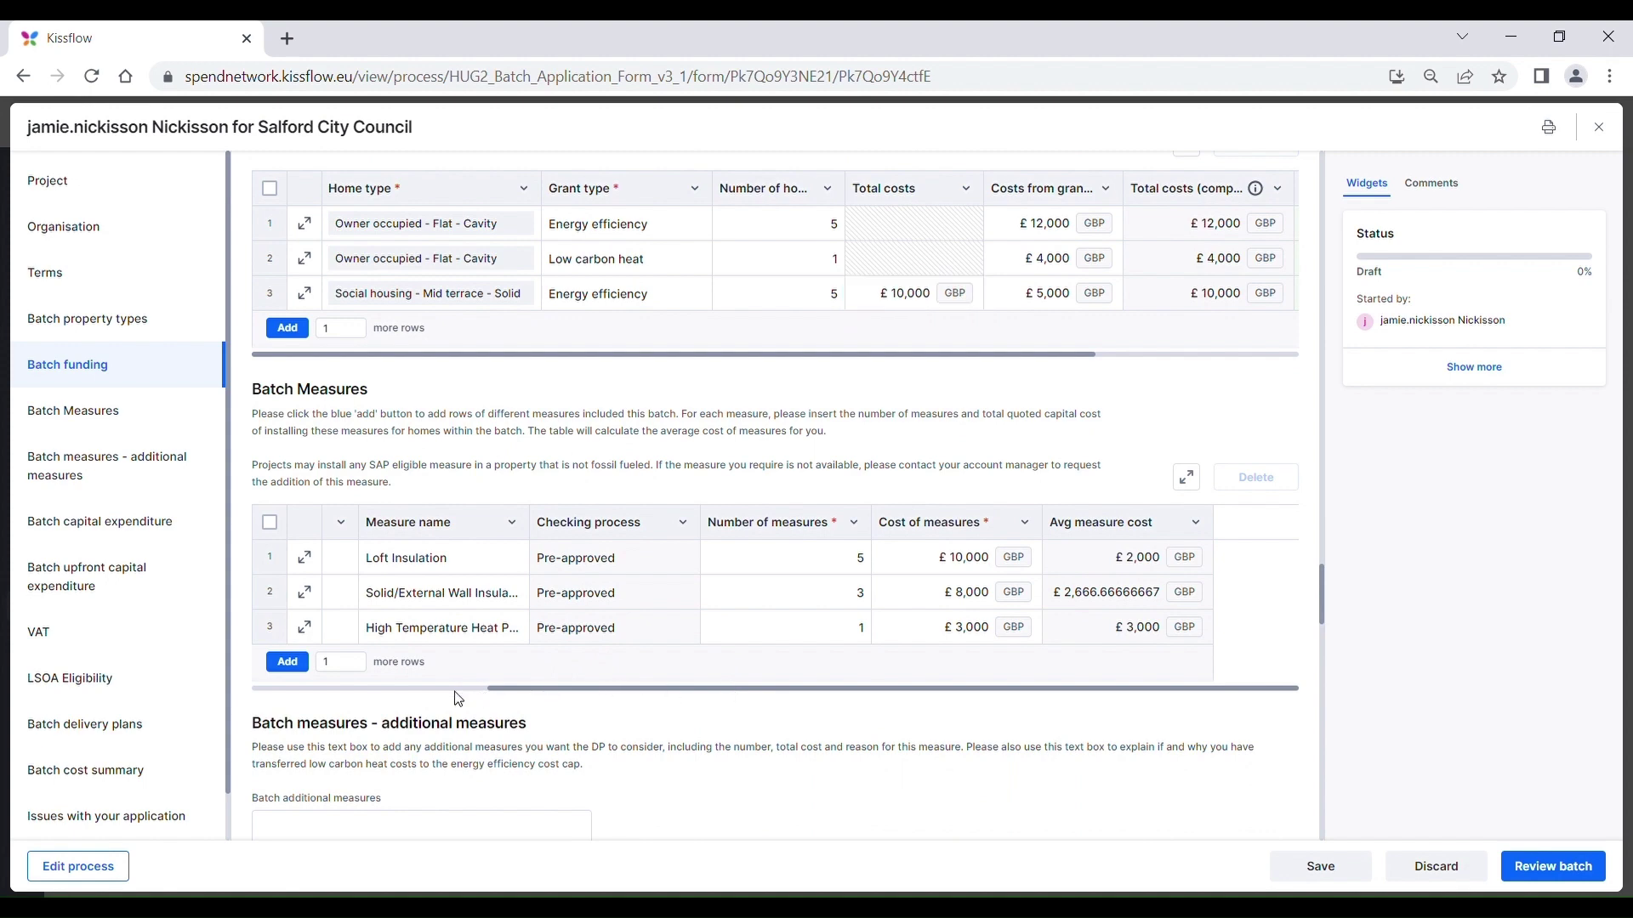
{"action": "left_click", "coordinate": [437, 689]}
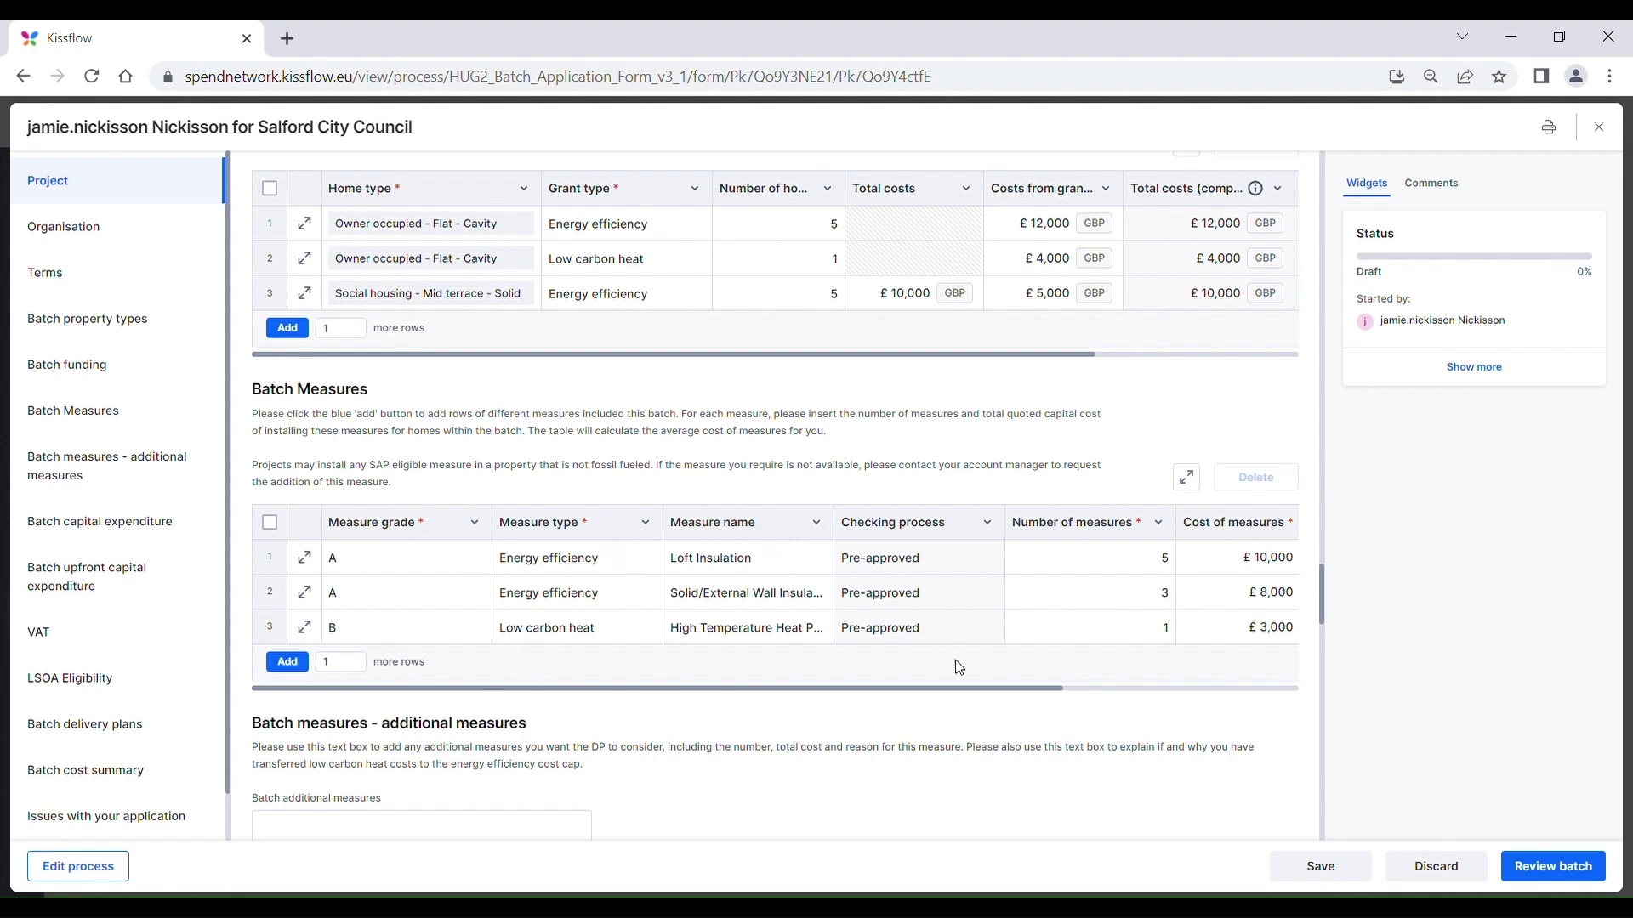
{"action": "left_click_drag", "start_coordinate": [967, 689], "coordinate": [1228, 699]}
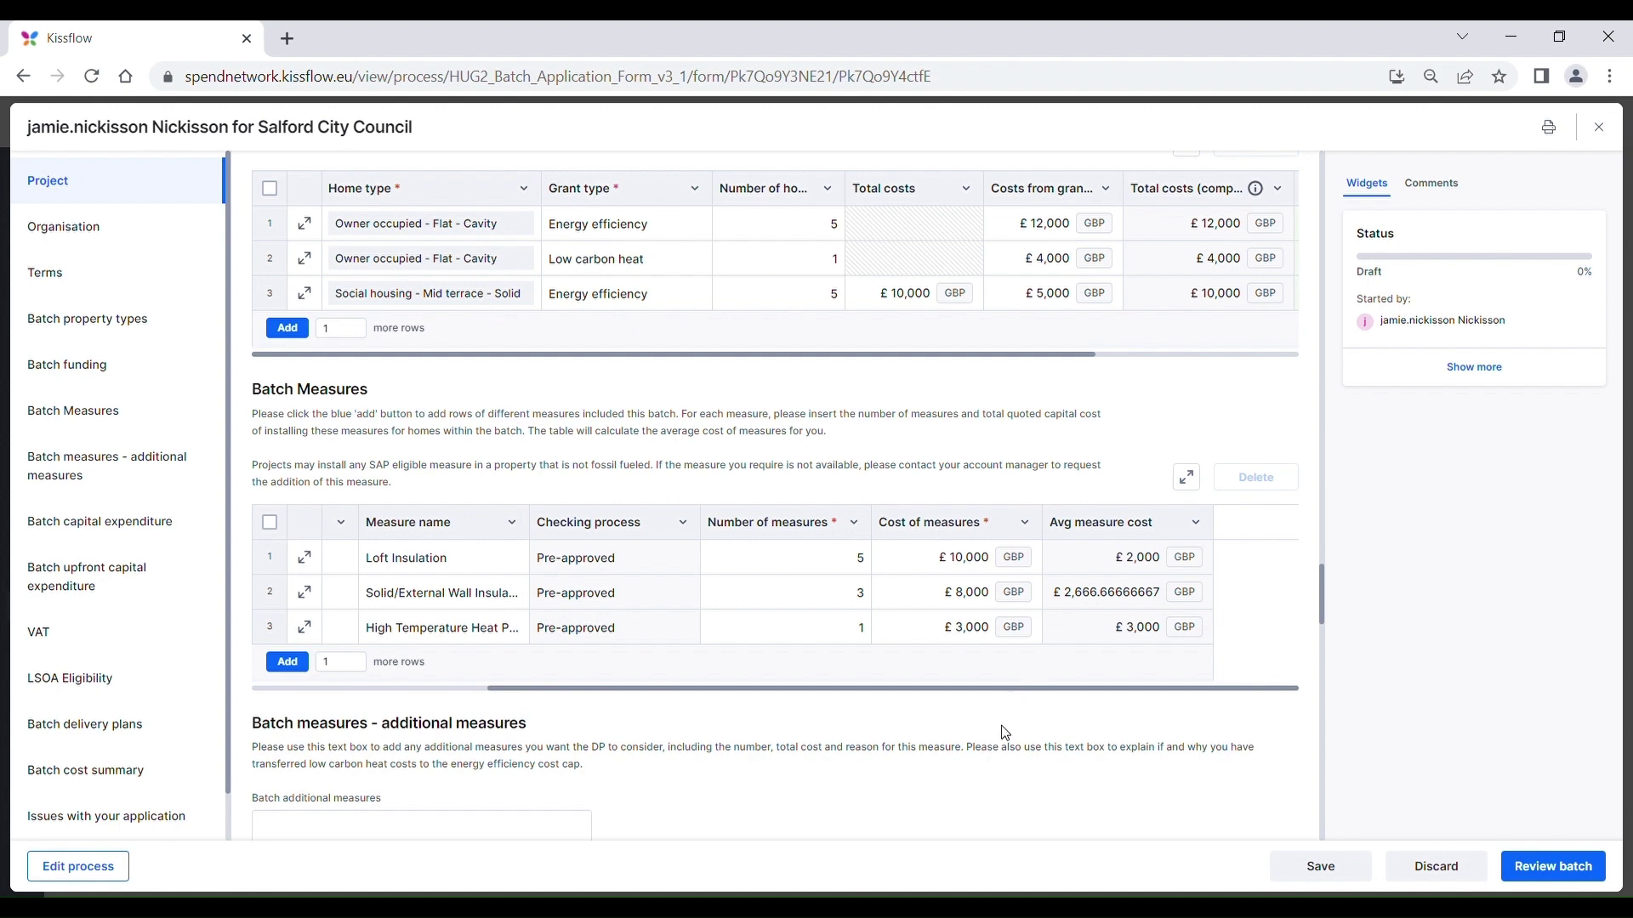
- Enter "Additional measures here." as the batch additional measures text
{"action": "scroll", "coordinate": [1005, 733], "scroll_direction": "down", "scroll_amount": 3}
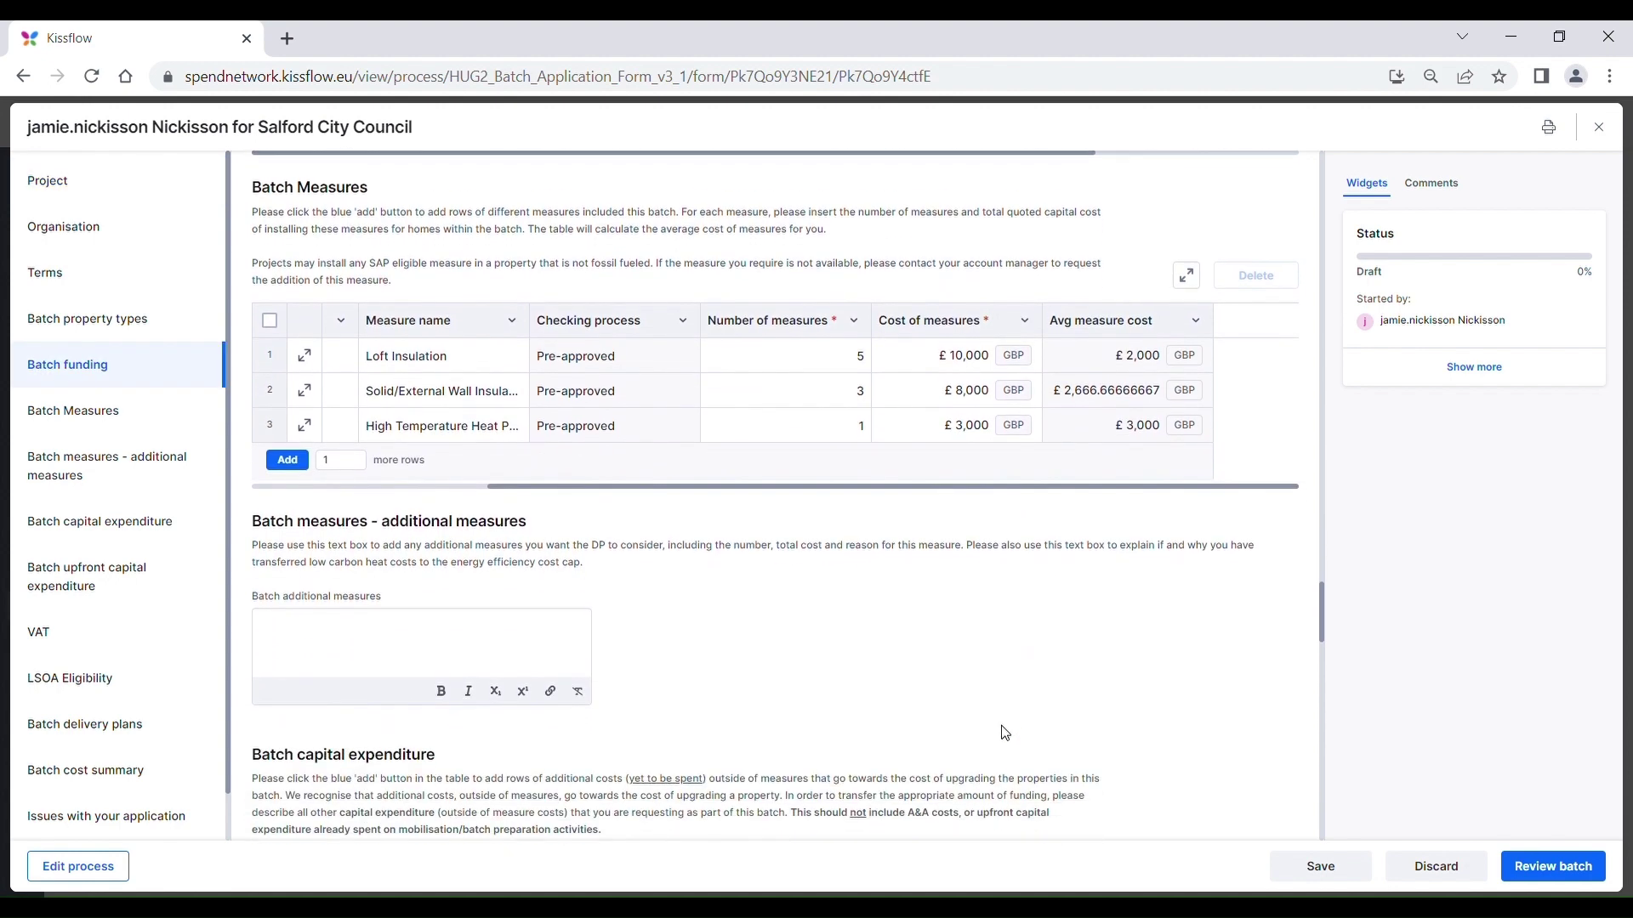
{"action": "left_click", "coordinate": [538, 627]}
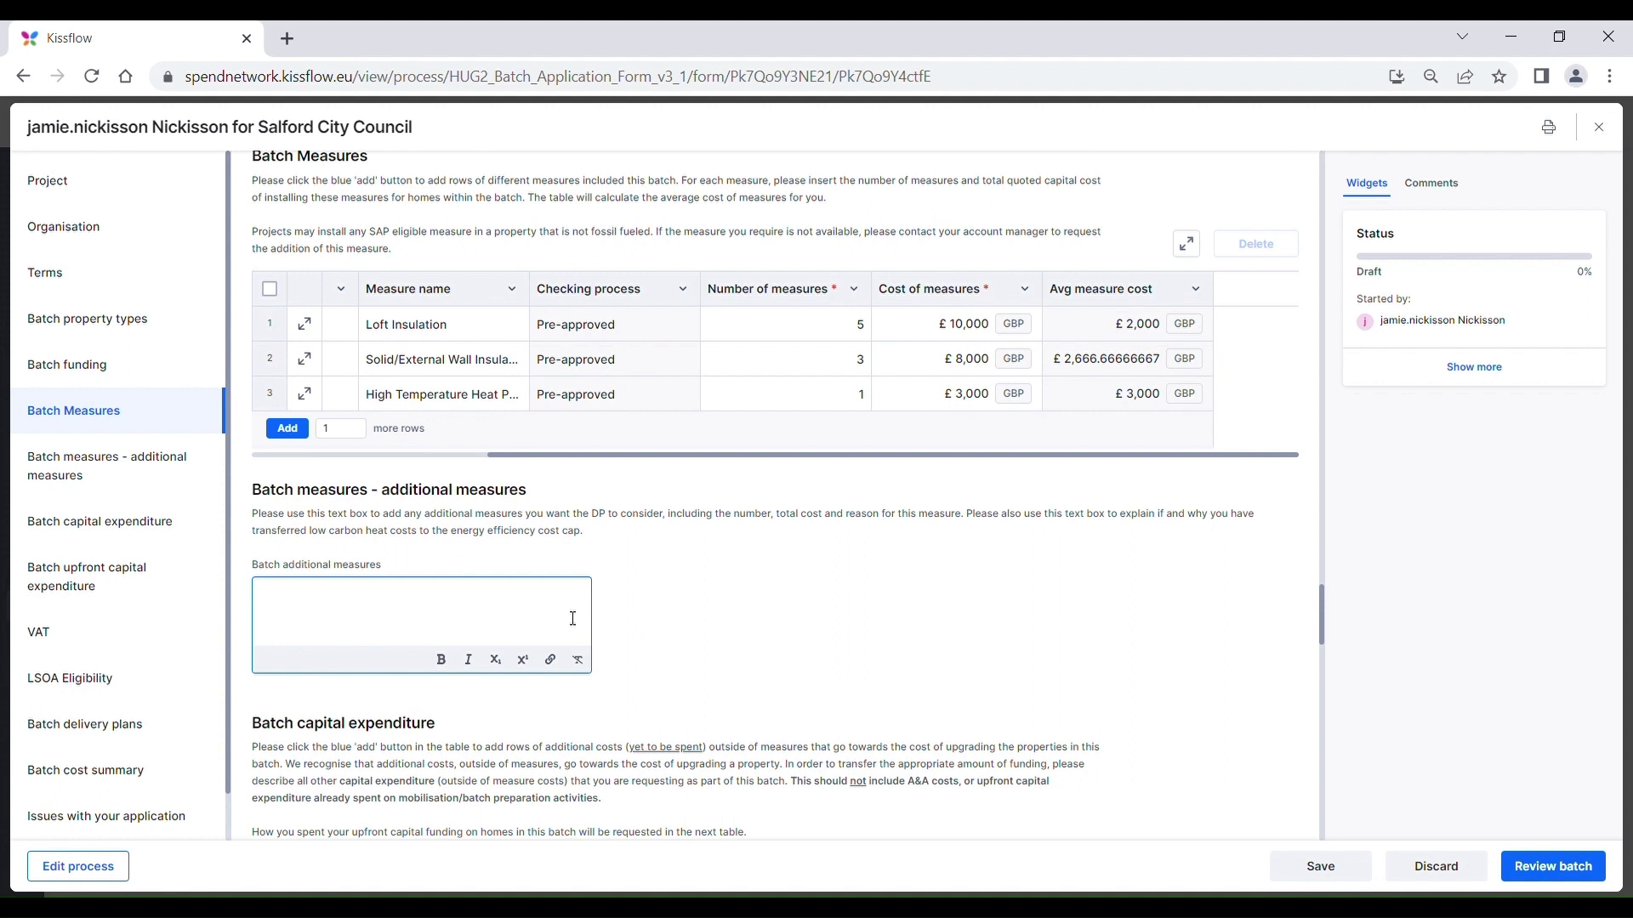
{"action": "type", "text": "Additional measures here."}
{"action": "left_click", "coordinate": [728, 619]}
- Review the batch capital expenditure and batch upfront capital expenditure instructions and cost tables
{"action": "scroll", "coordinate": [731, 619], "scroll_direction": "down", "scroll_amount": 1}
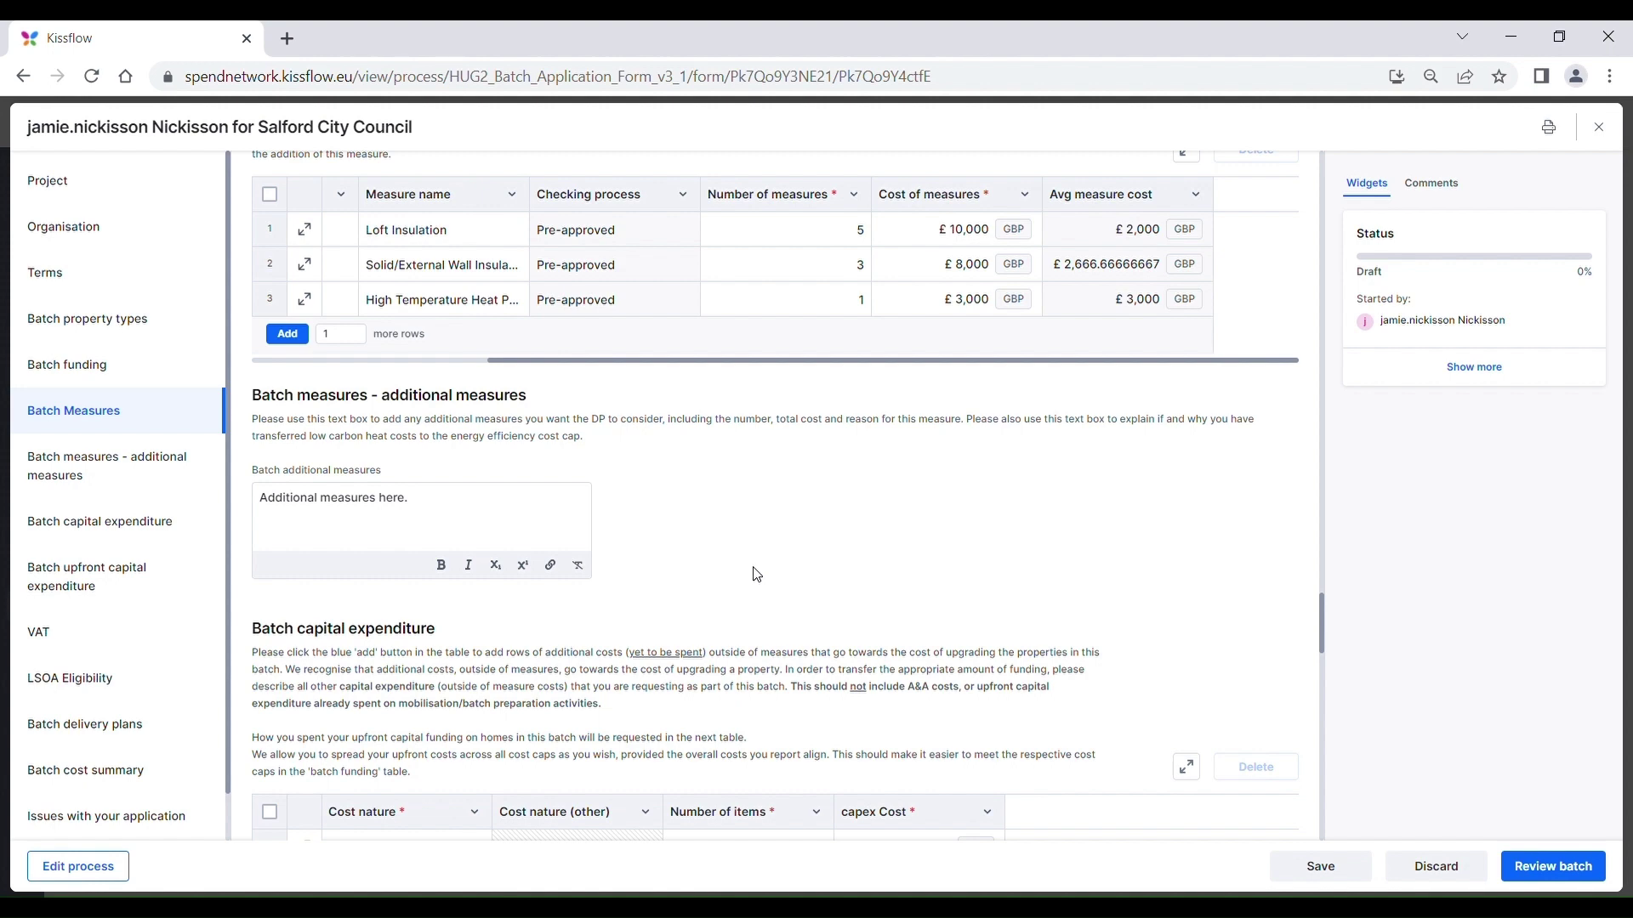
{"action": "scroll", "coordinate": [757, 575], "scroll_direction": "down", "scroll_amount": 1}
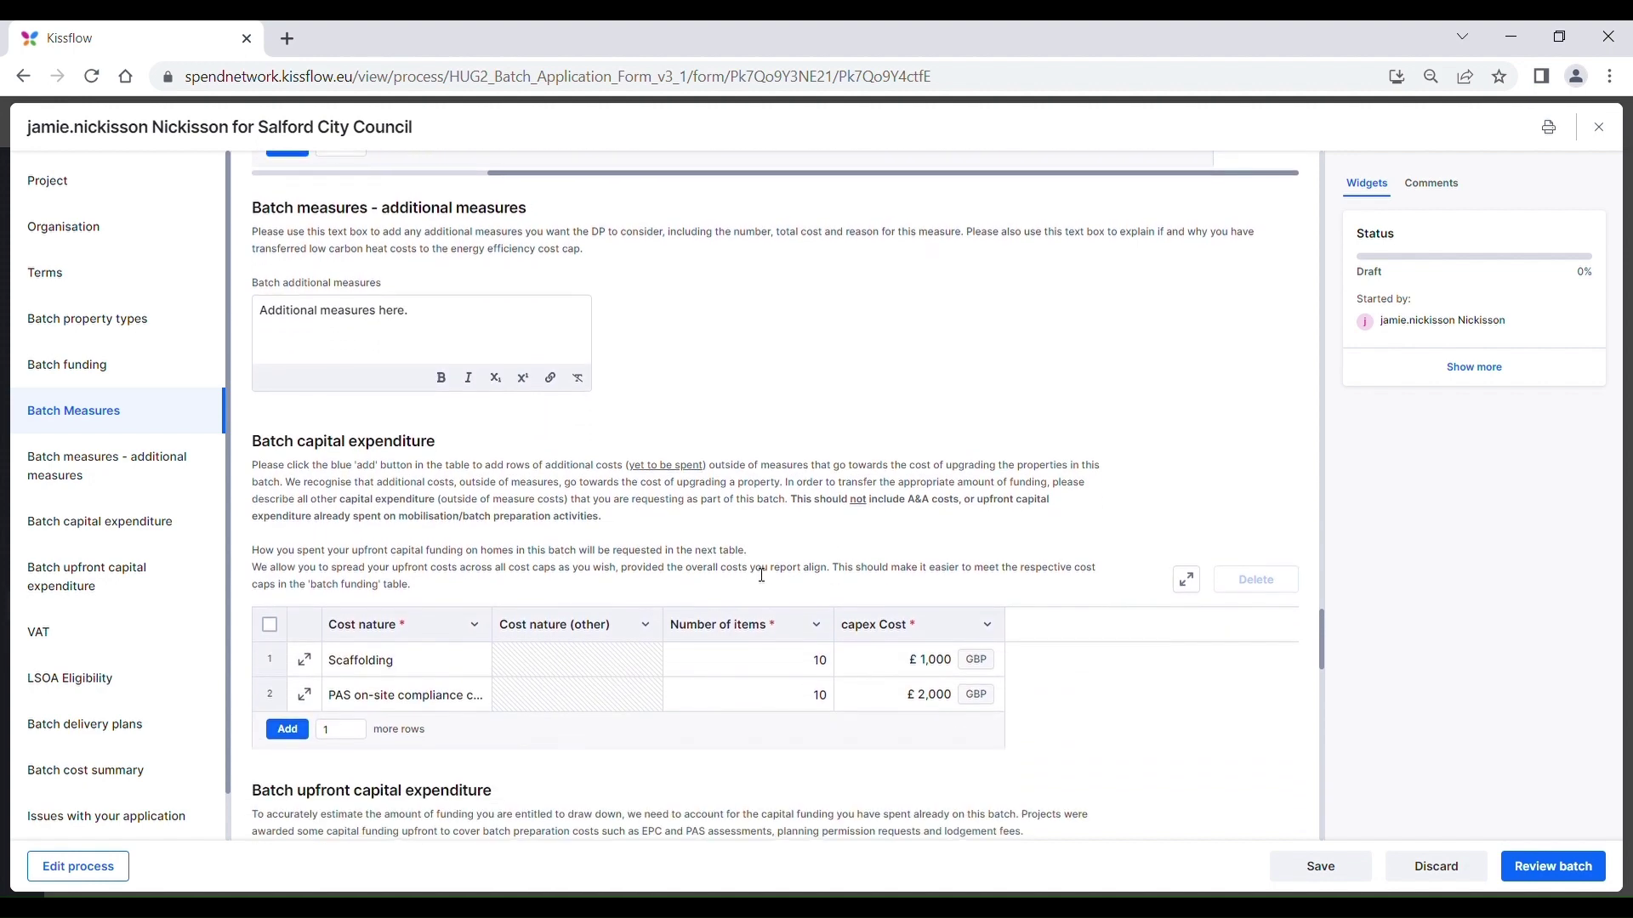
{"action": "scroll", "coordinate": [762, 575], "scroll_direction": "down", "scroll_amount": 1}
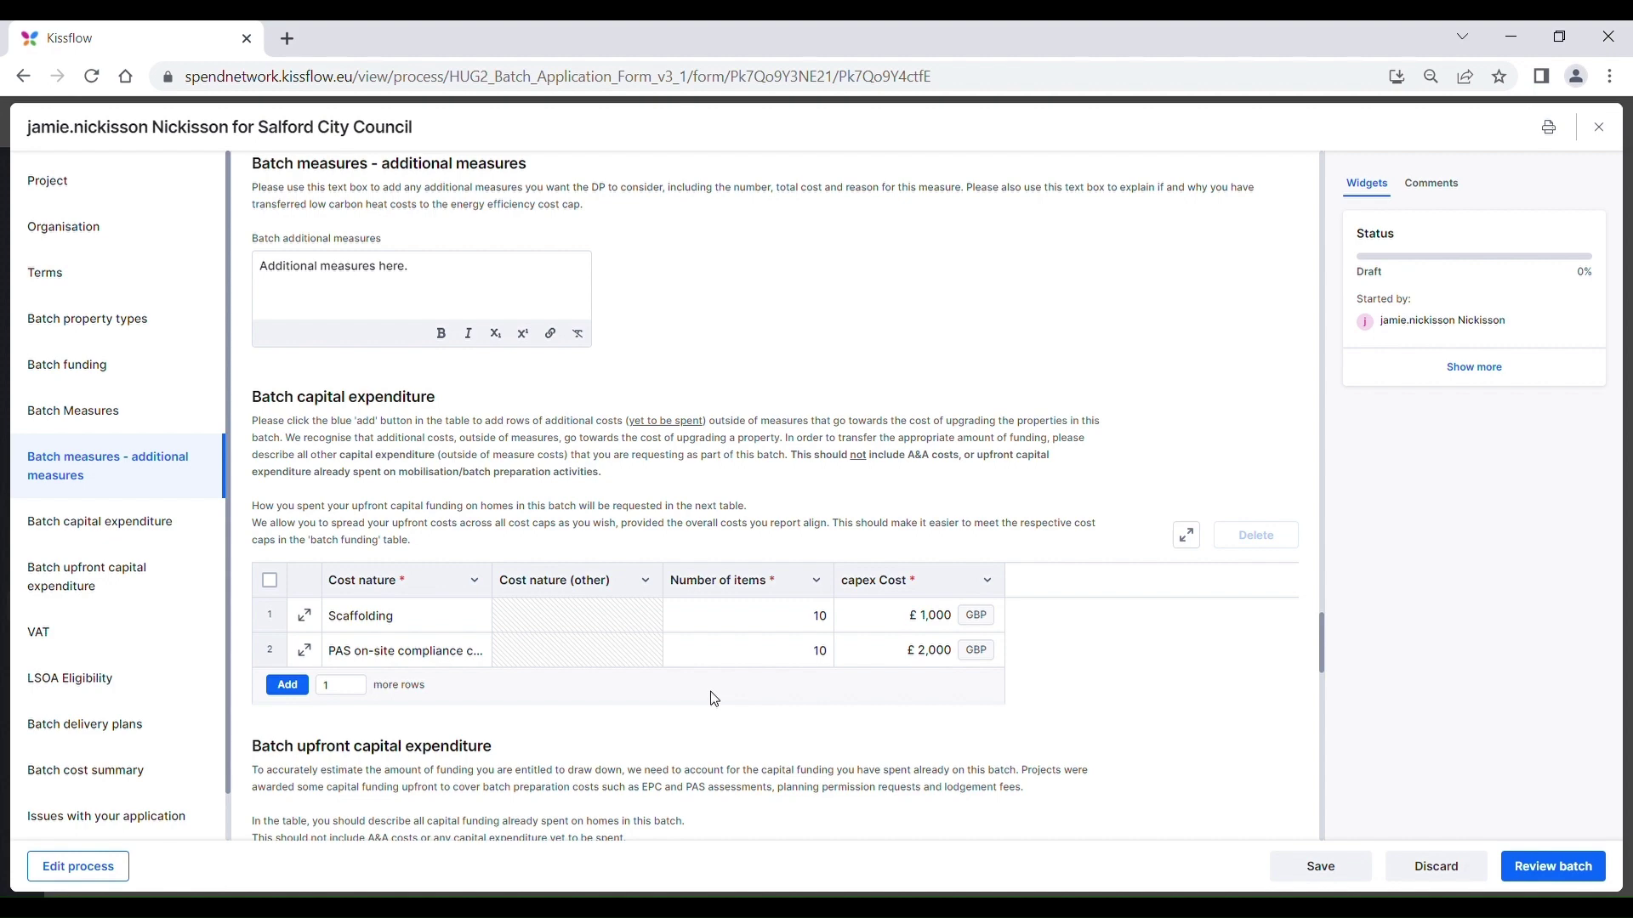
{"action": "scroll", "coordinate": [714, 699], "scroll_direction": "down", "scroll_amount": 4}
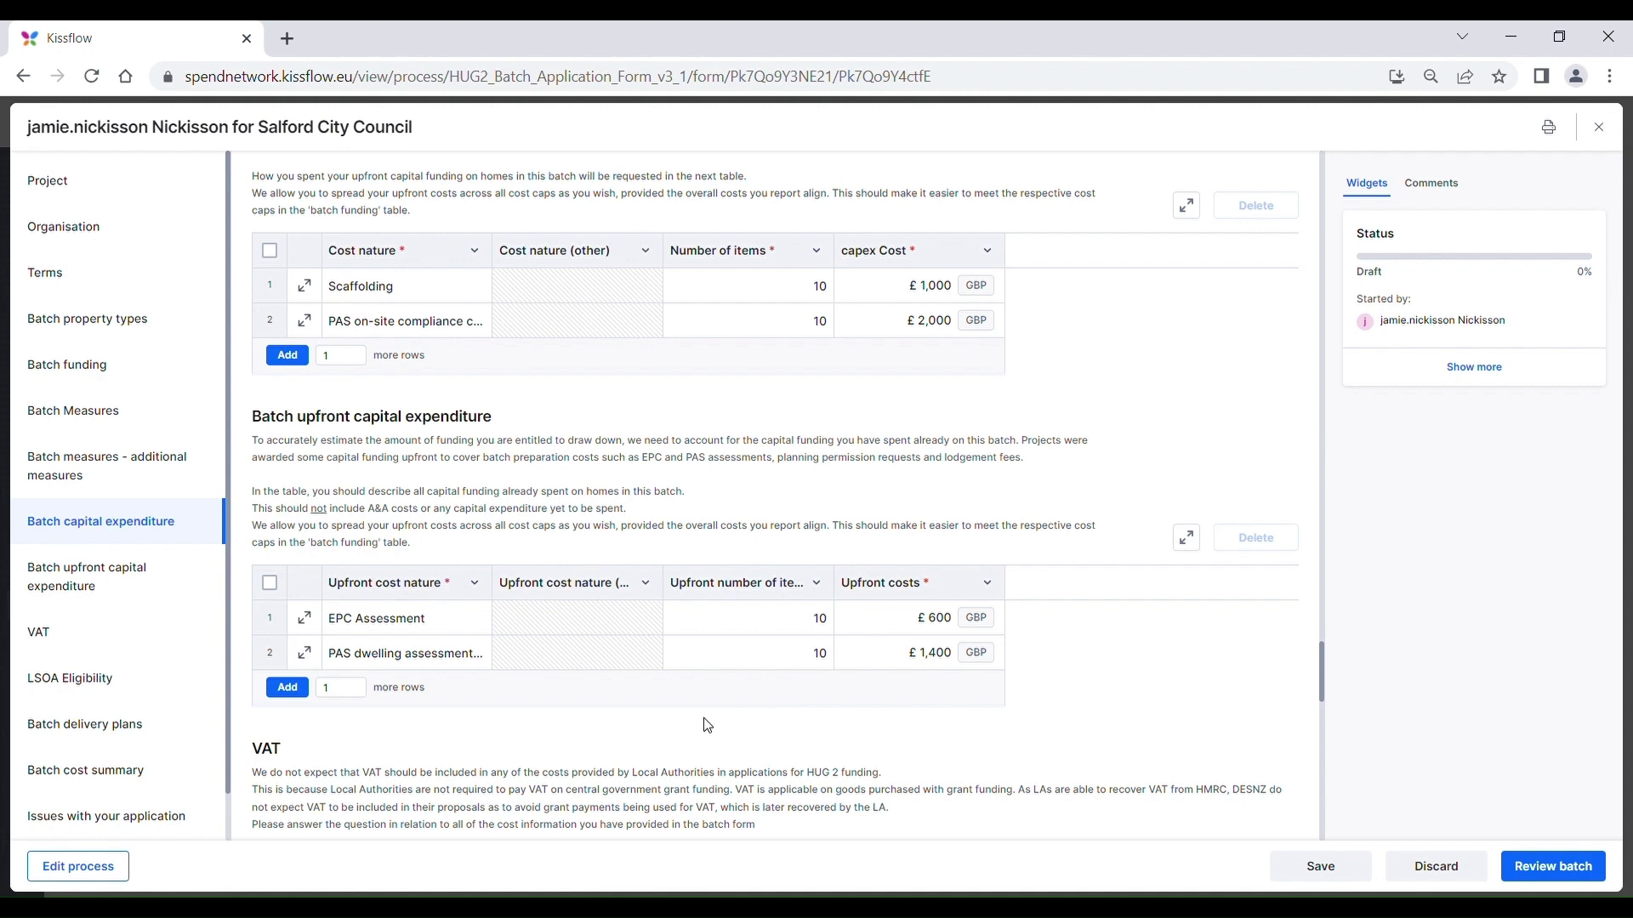
{"action": "scroll", "coordinate": [707, 726], "scroll_direction": "down", "scroll_amount": 2}
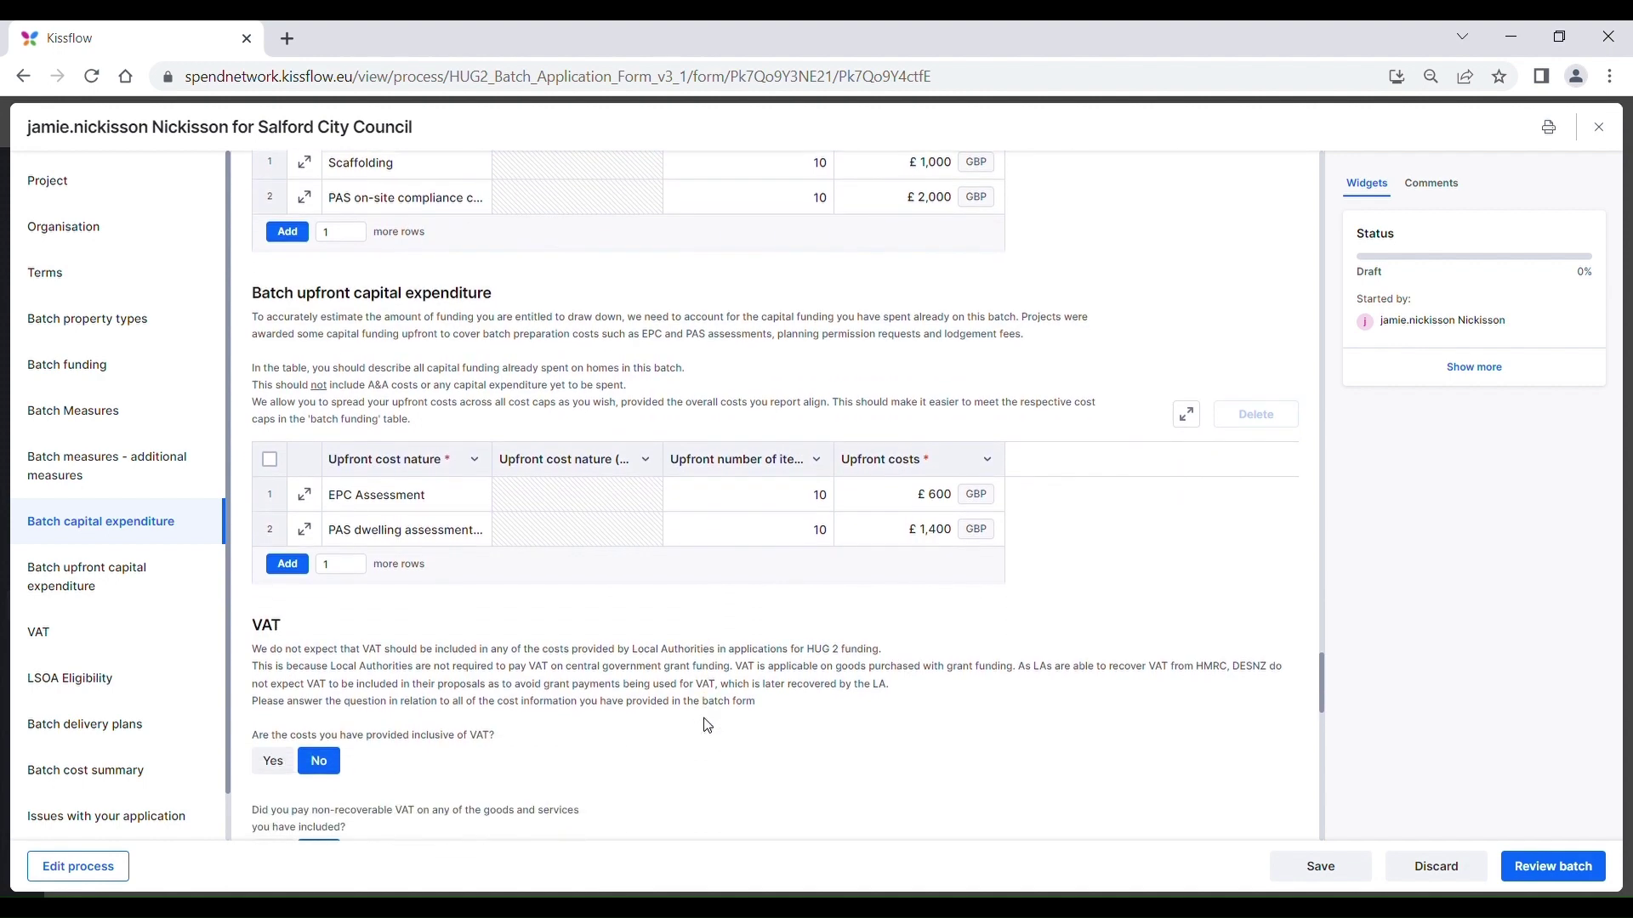
- Review the VAT answers, the LSOA eligibility questions and the batch delivery plan dates
{"action": "scroll", "coordinate": [743, 682], "scroll_direction": "down", "scroll_amount": 2}
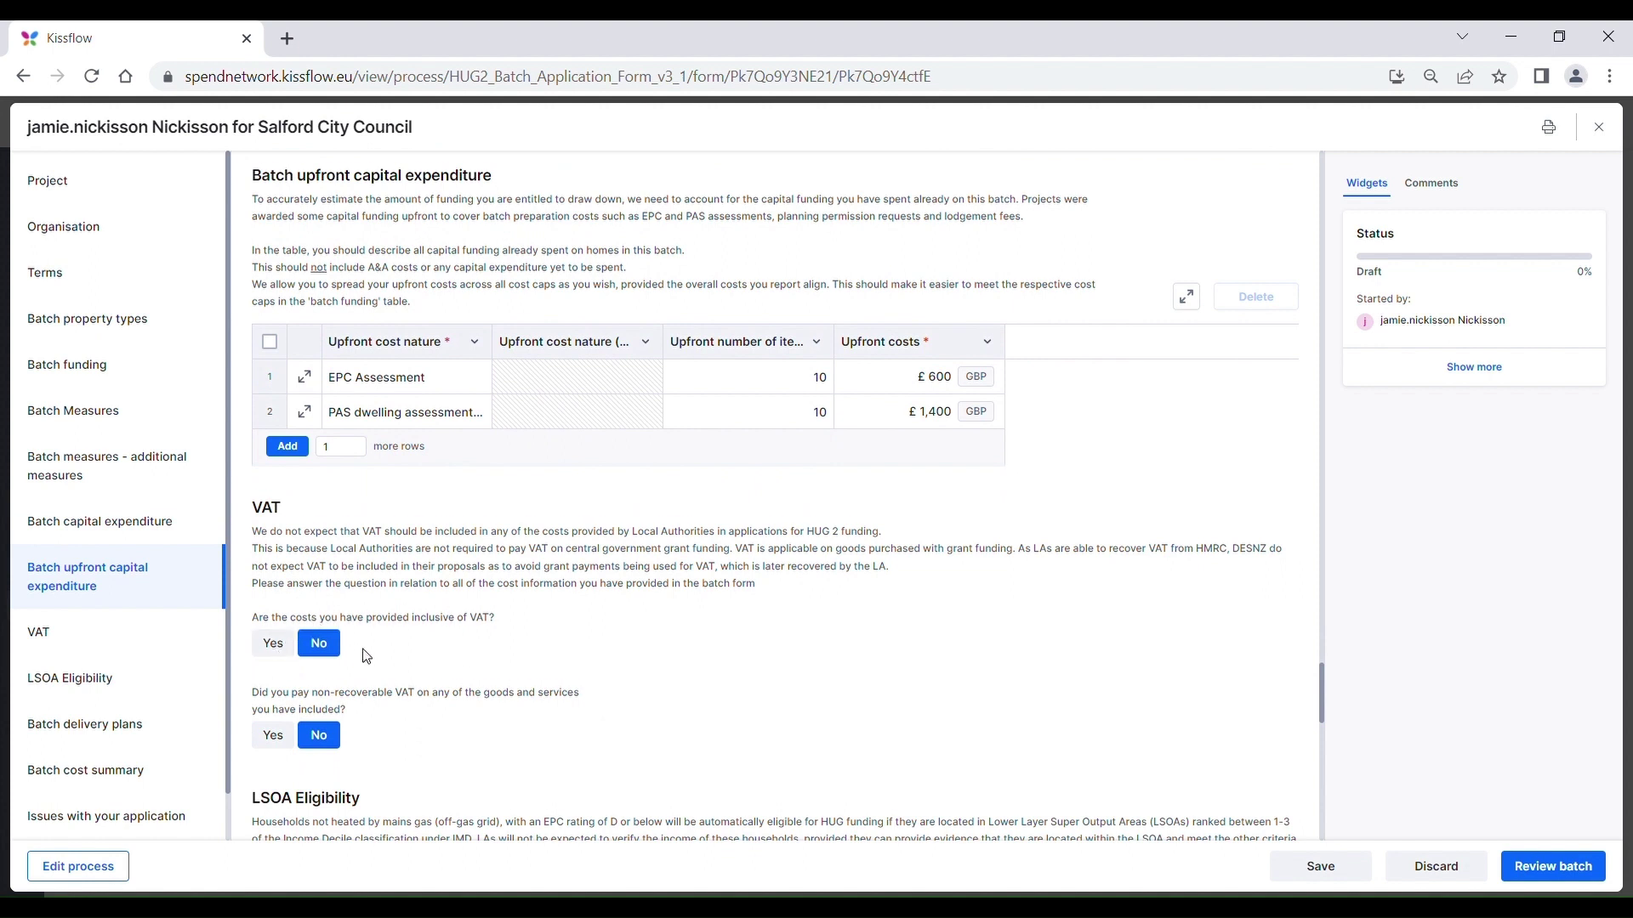
{"action": "scroll", "coordinate": [367, 656], "scroll_direction": "down", "scroll_amount": 1}
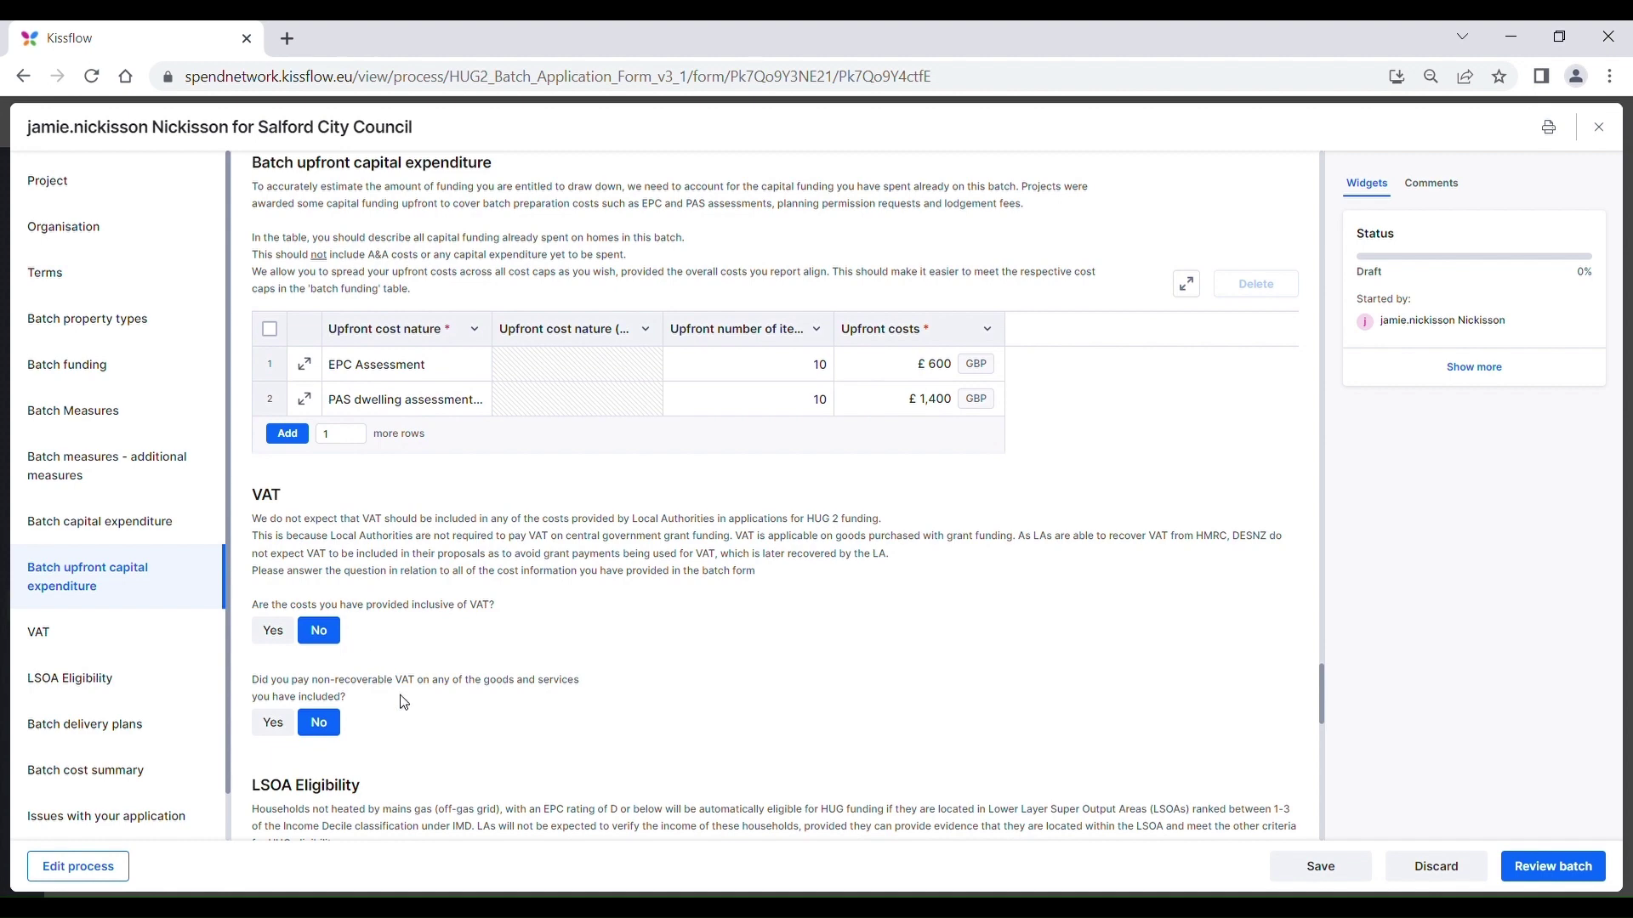
{"action": "scroll", "coordinate": [403, 703], "scroll_direction": "down", "scroll_amount": 1}
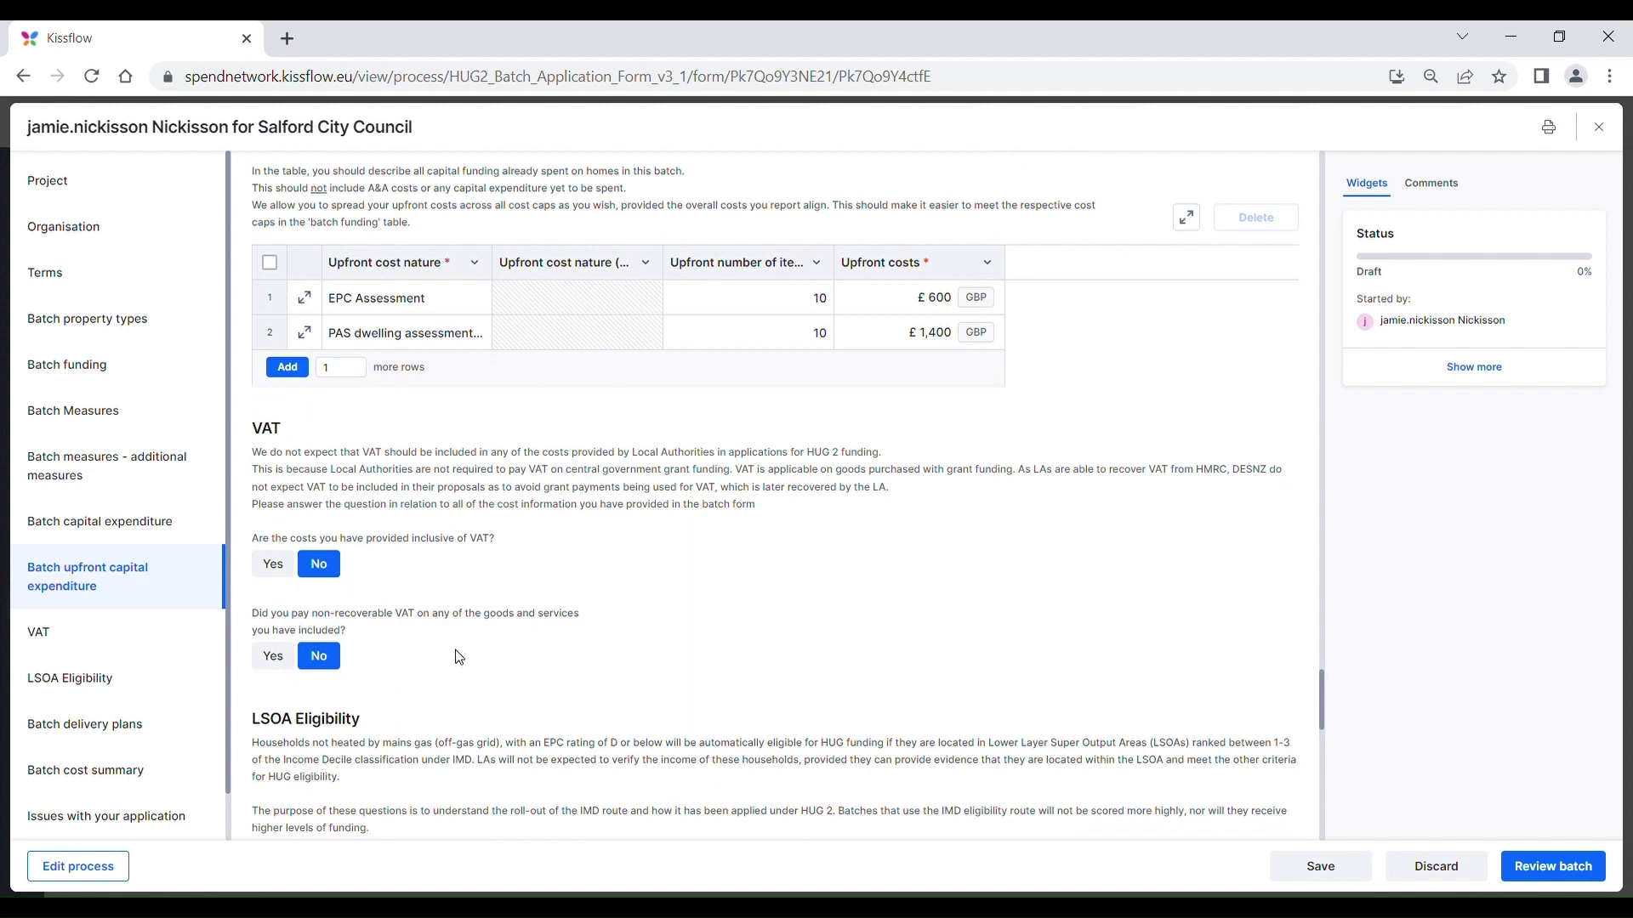
{"action": "scroll", "coordinate": [459, 657], "scroll_direction": "down", "scroll_amount": 2}
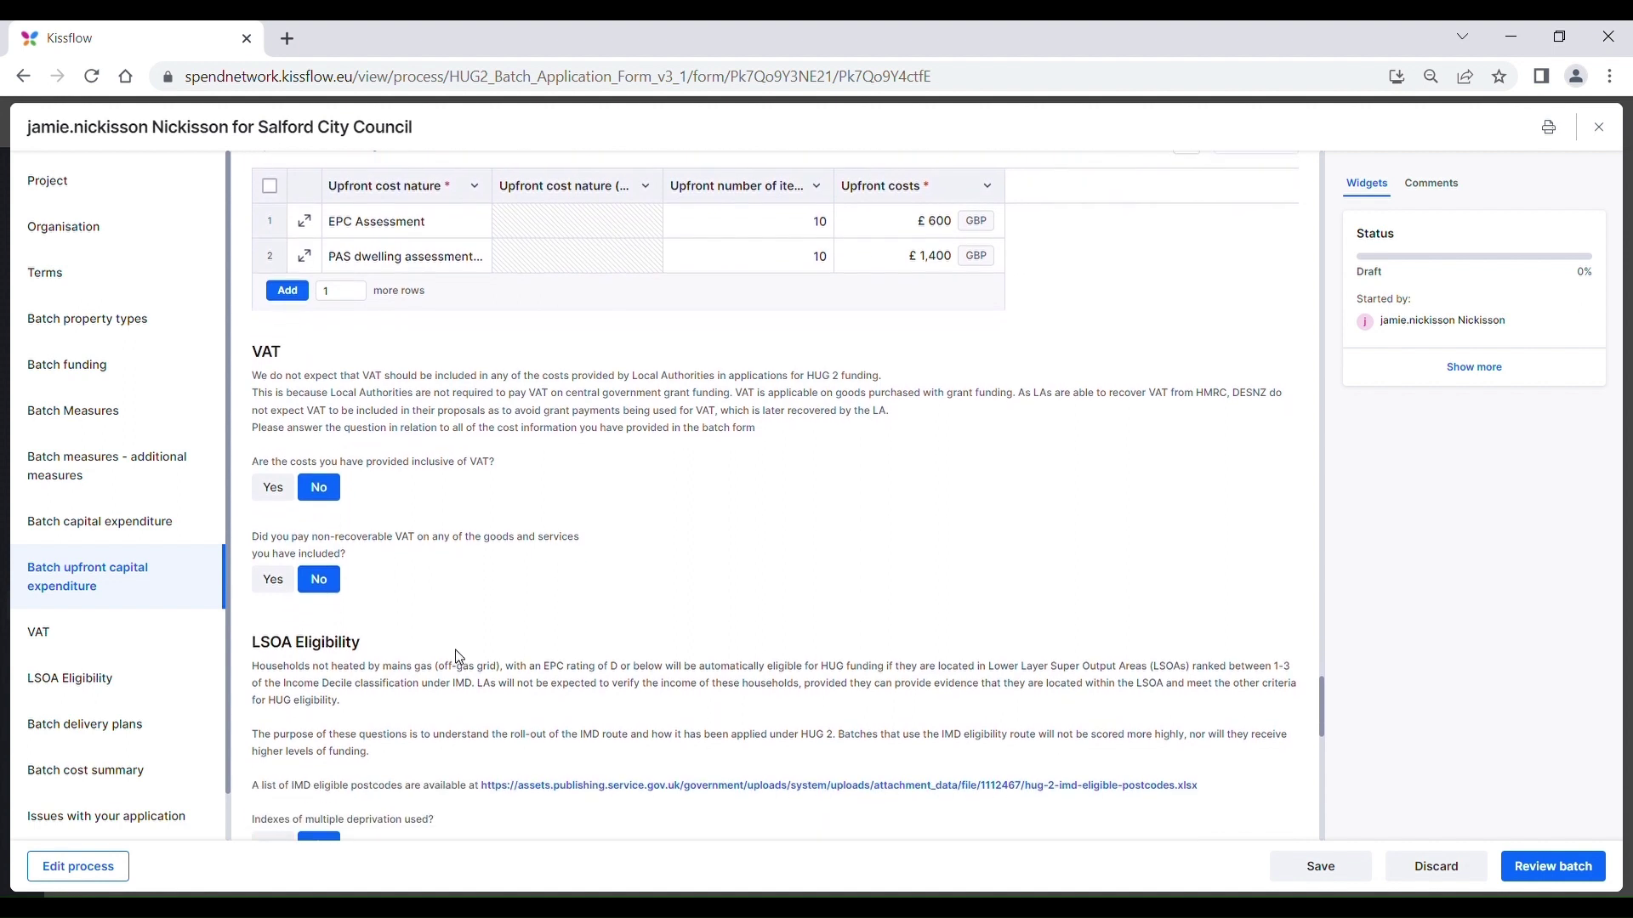
{"action": "scroll", "coordinate": [463, 657], "scroll_direction": "down", "scroll_amount": 1}
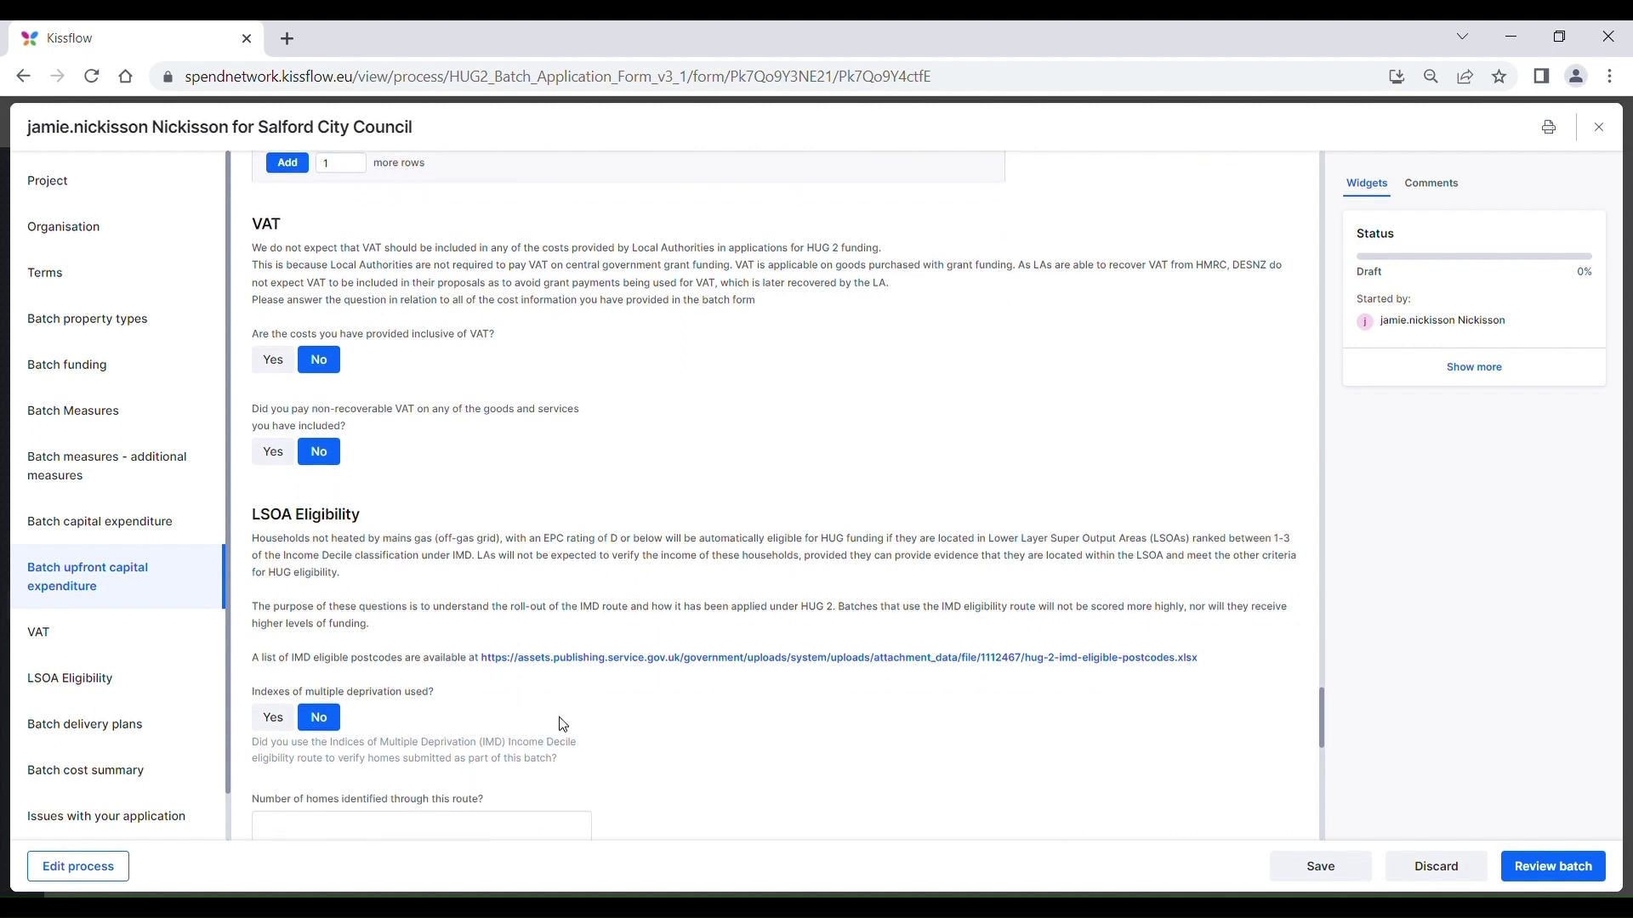
{"action": "scroll", "coordinate": [617, 764], "scroll_direction": "down", "scroll_amount": 1}
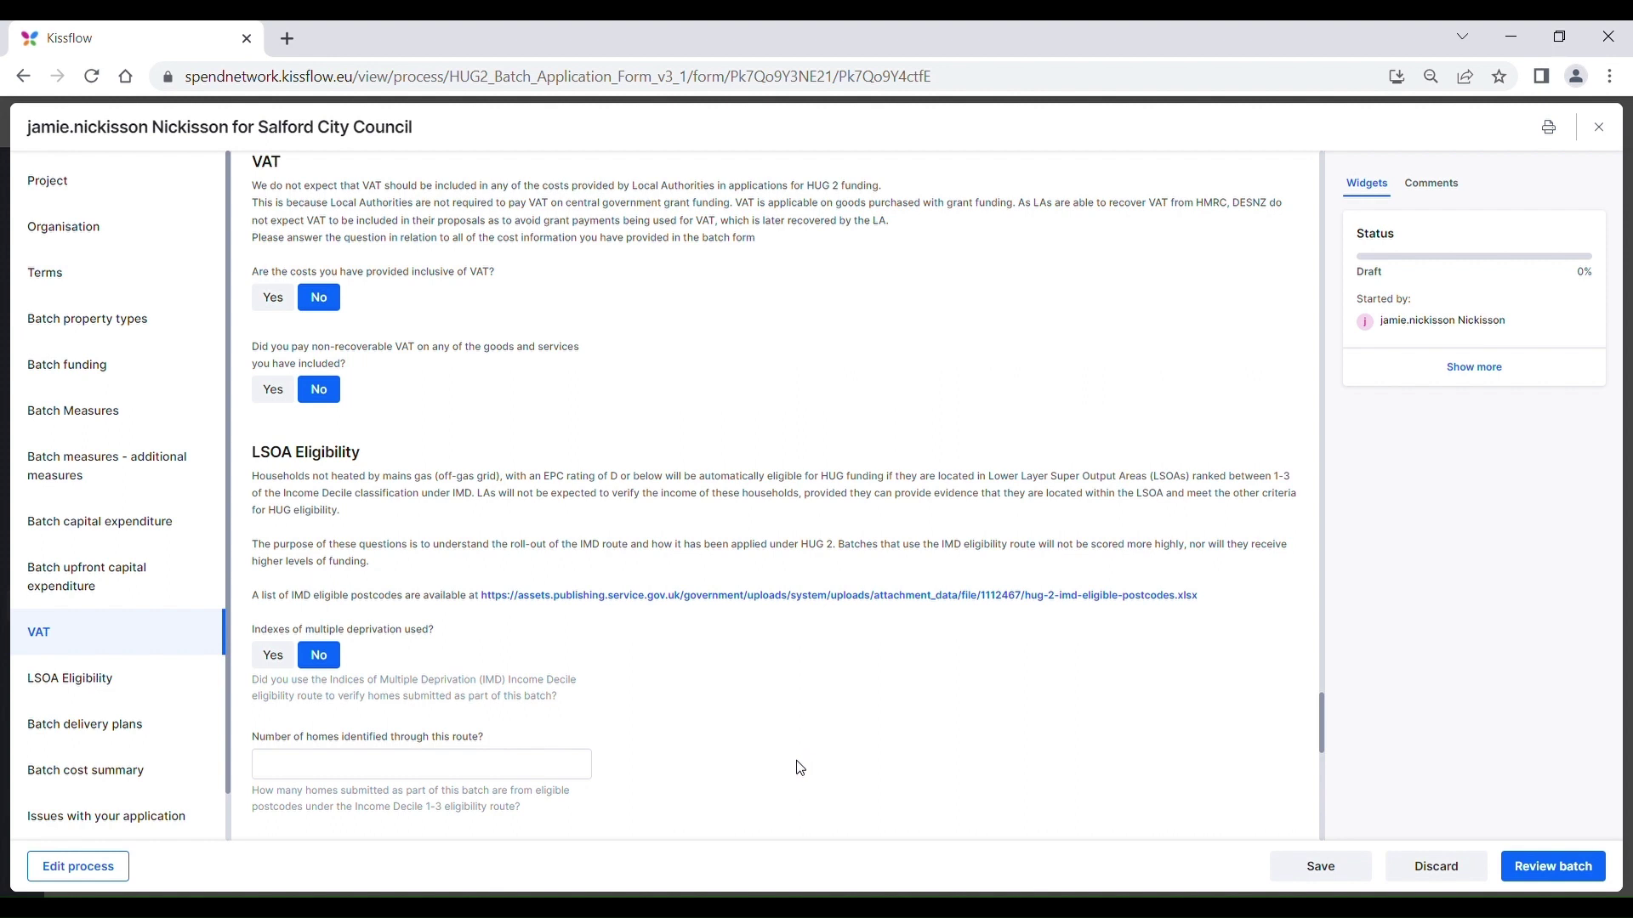
{"action": "scroll", "coordinate": [801, 768], "scroll_direction": "down", "scroll_amount": 3}
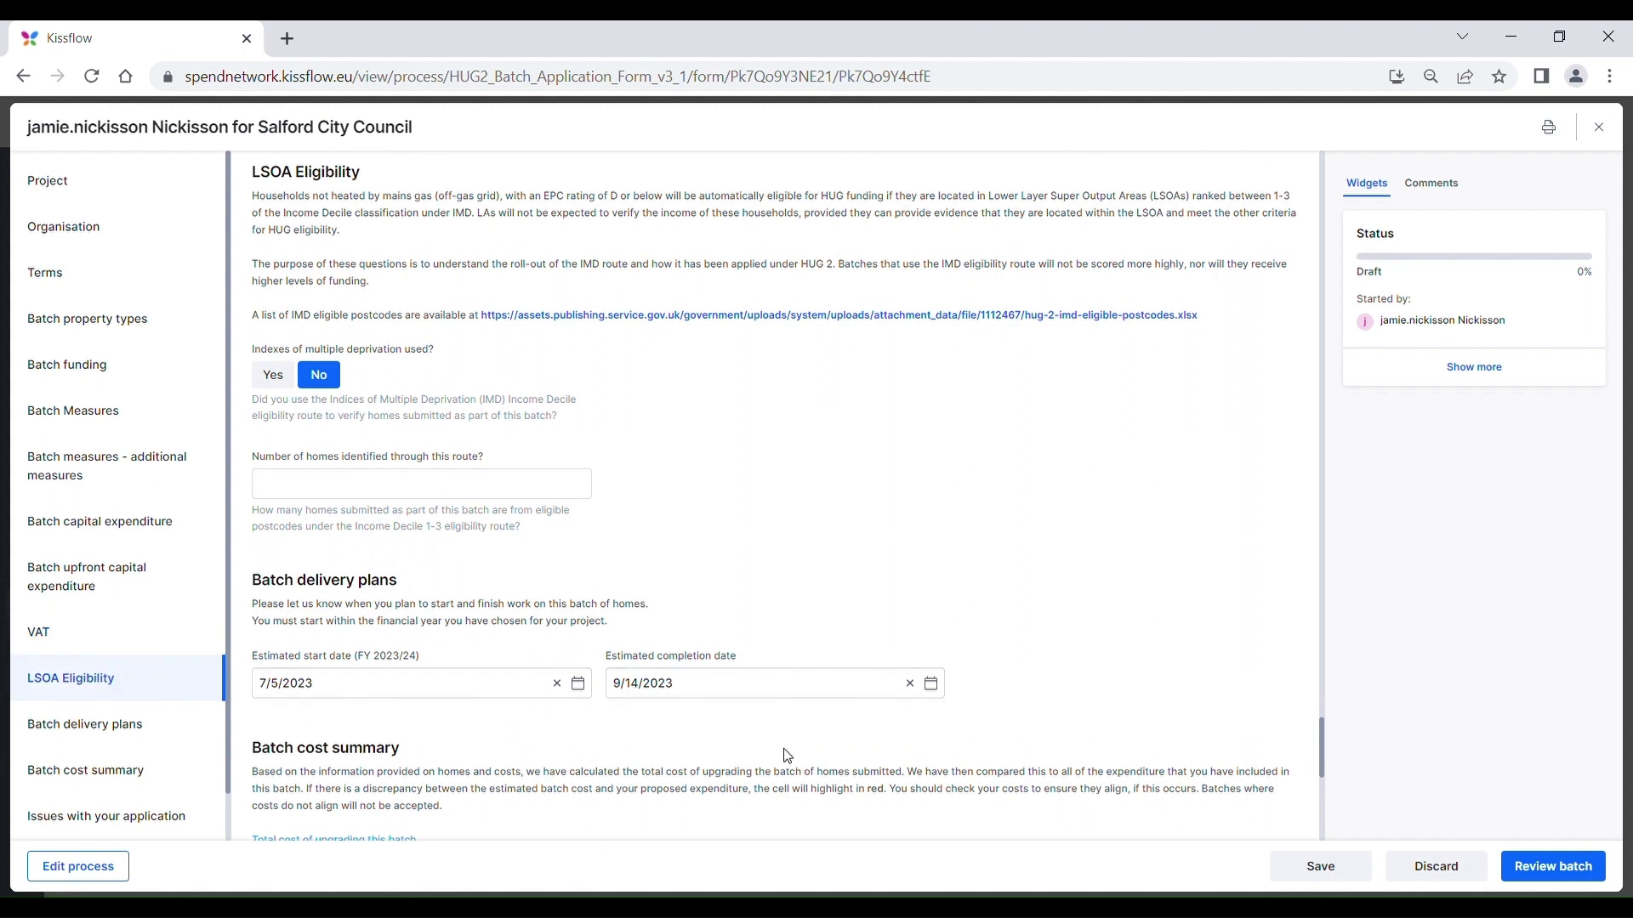
- Set the estimated completion date in the batch delivery plans to 9/18/2024
{"action": "scroll", "coordinate": [788, 756], "scroll_direction": "down", "scroll_amount": 1}
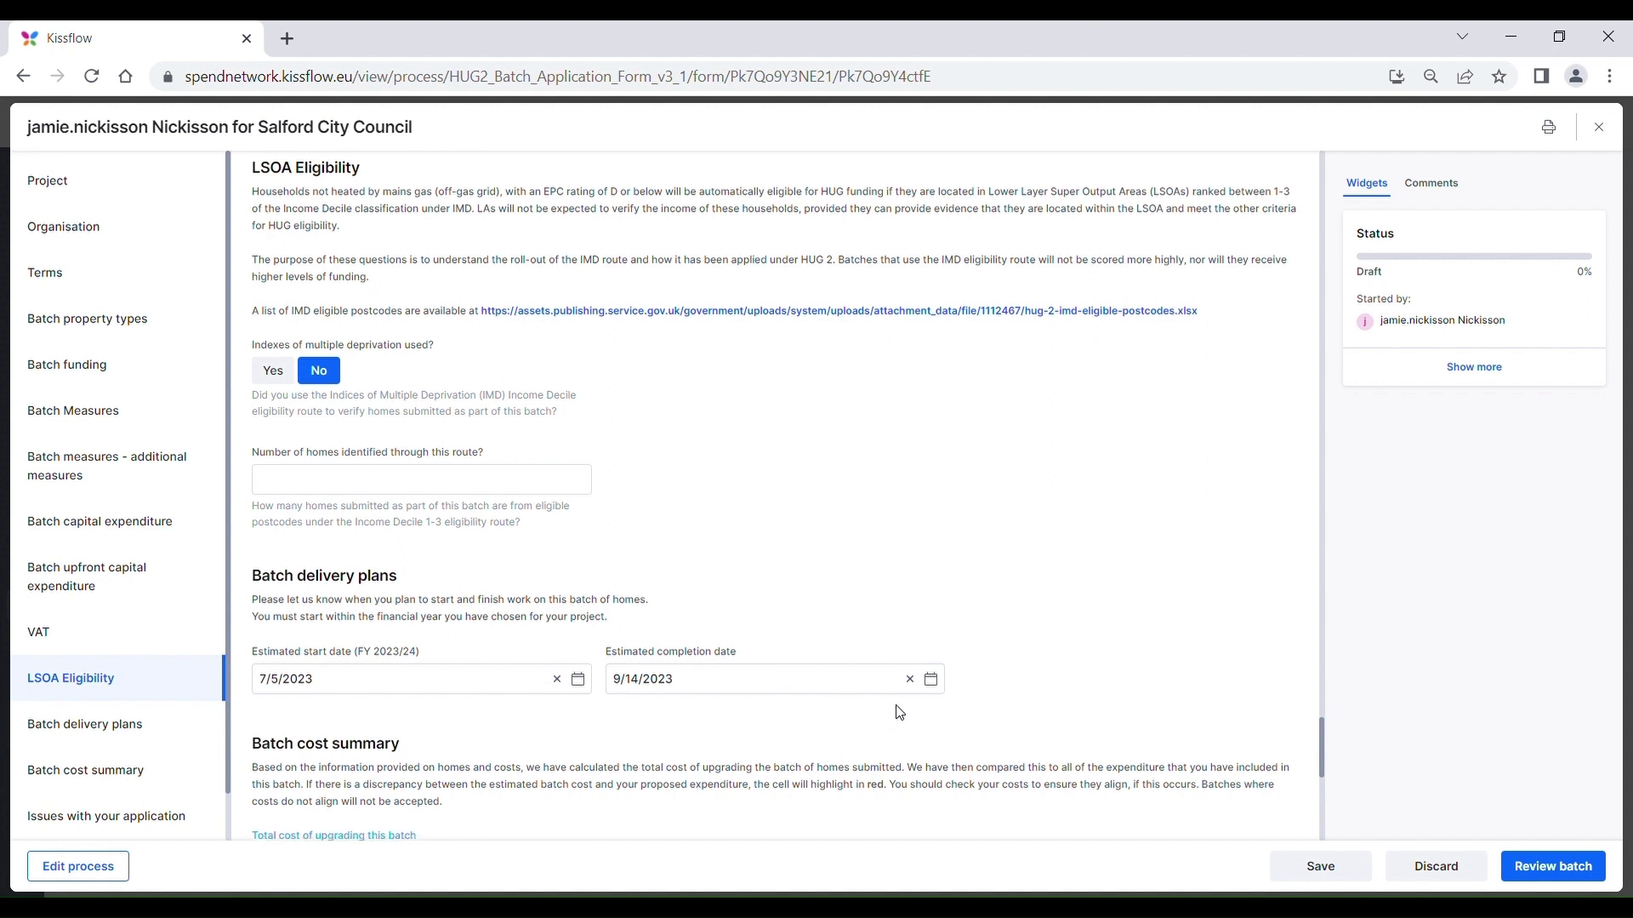
{"action": "left_click", "coordinate": [931, 680]}
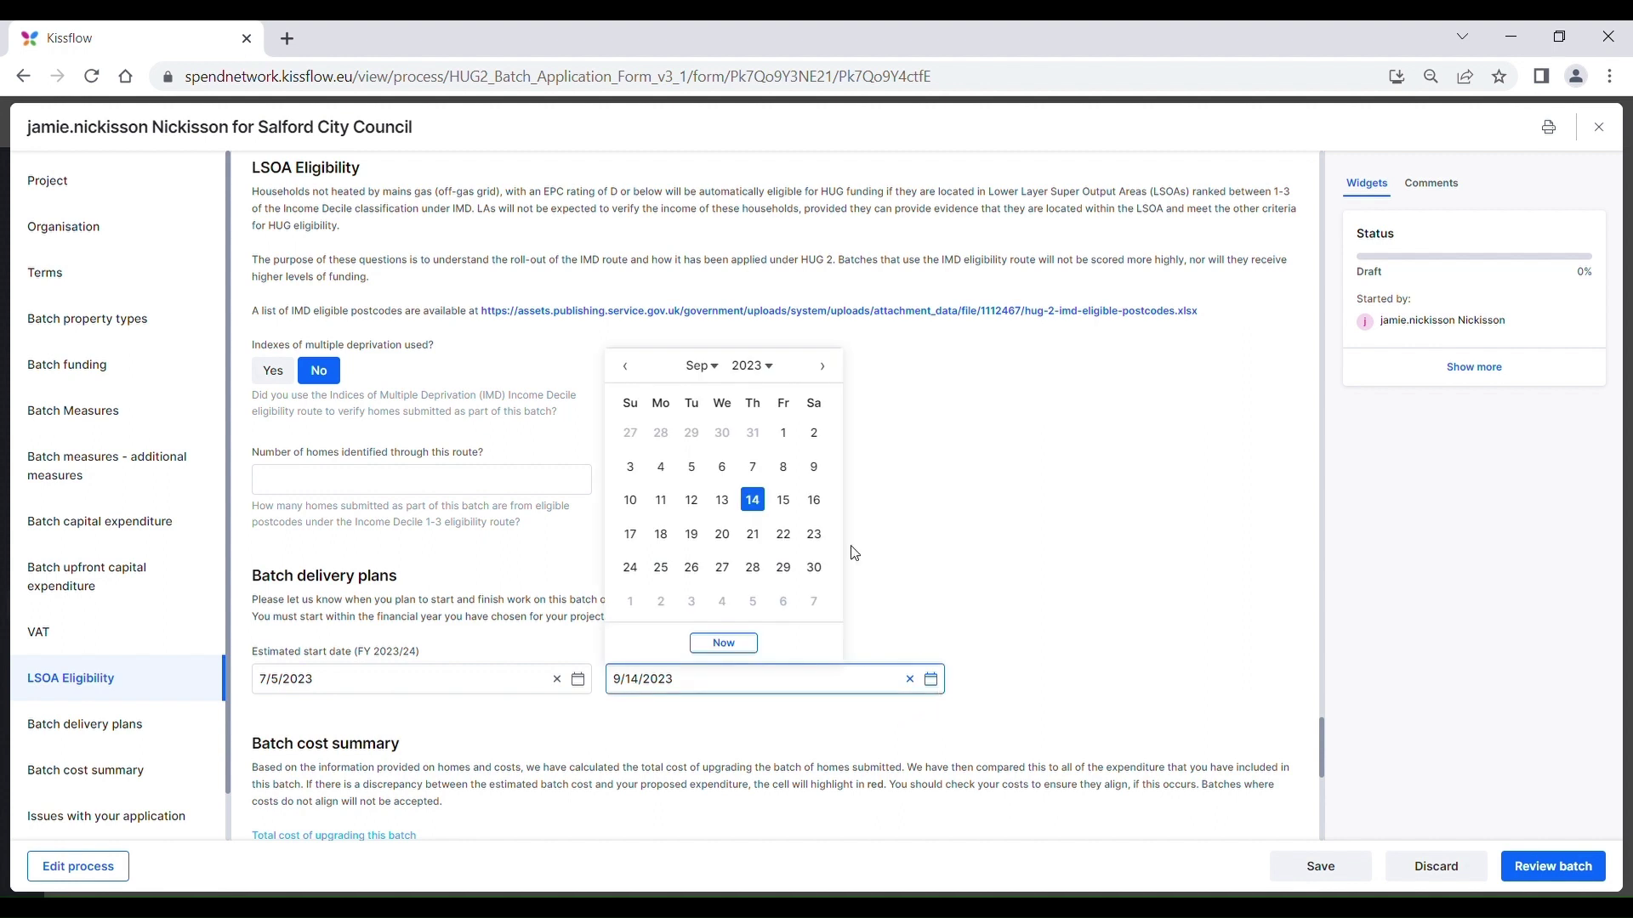
{"action": "left_click", "coordinate": [773, 371]}
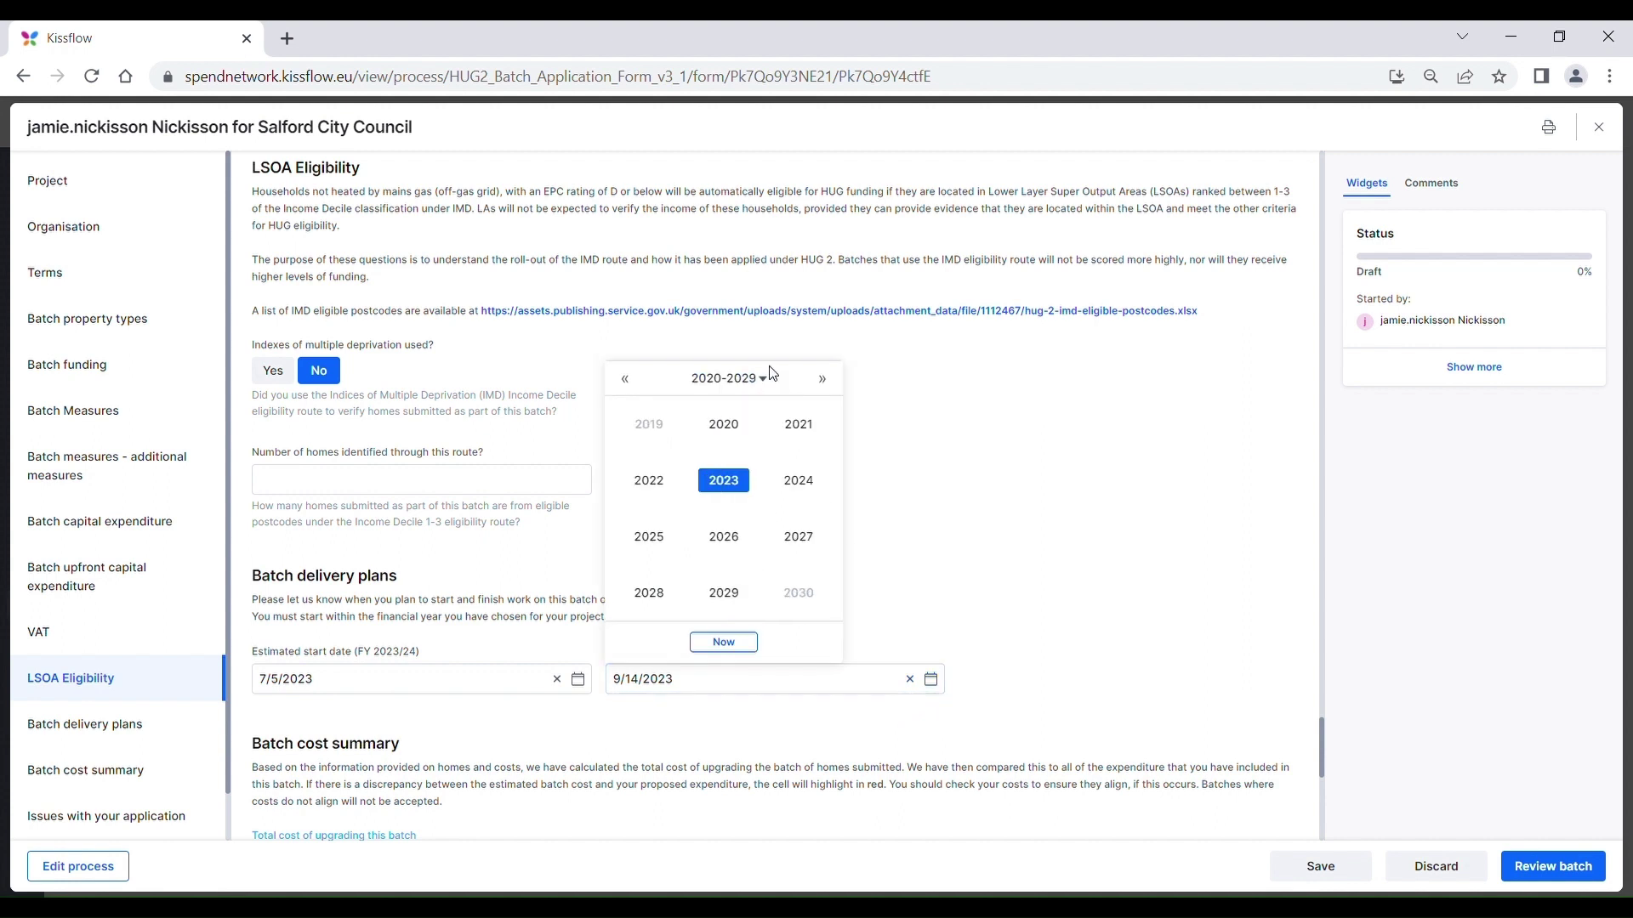
{"action": "left_click", "coordinate": [810, 477]}
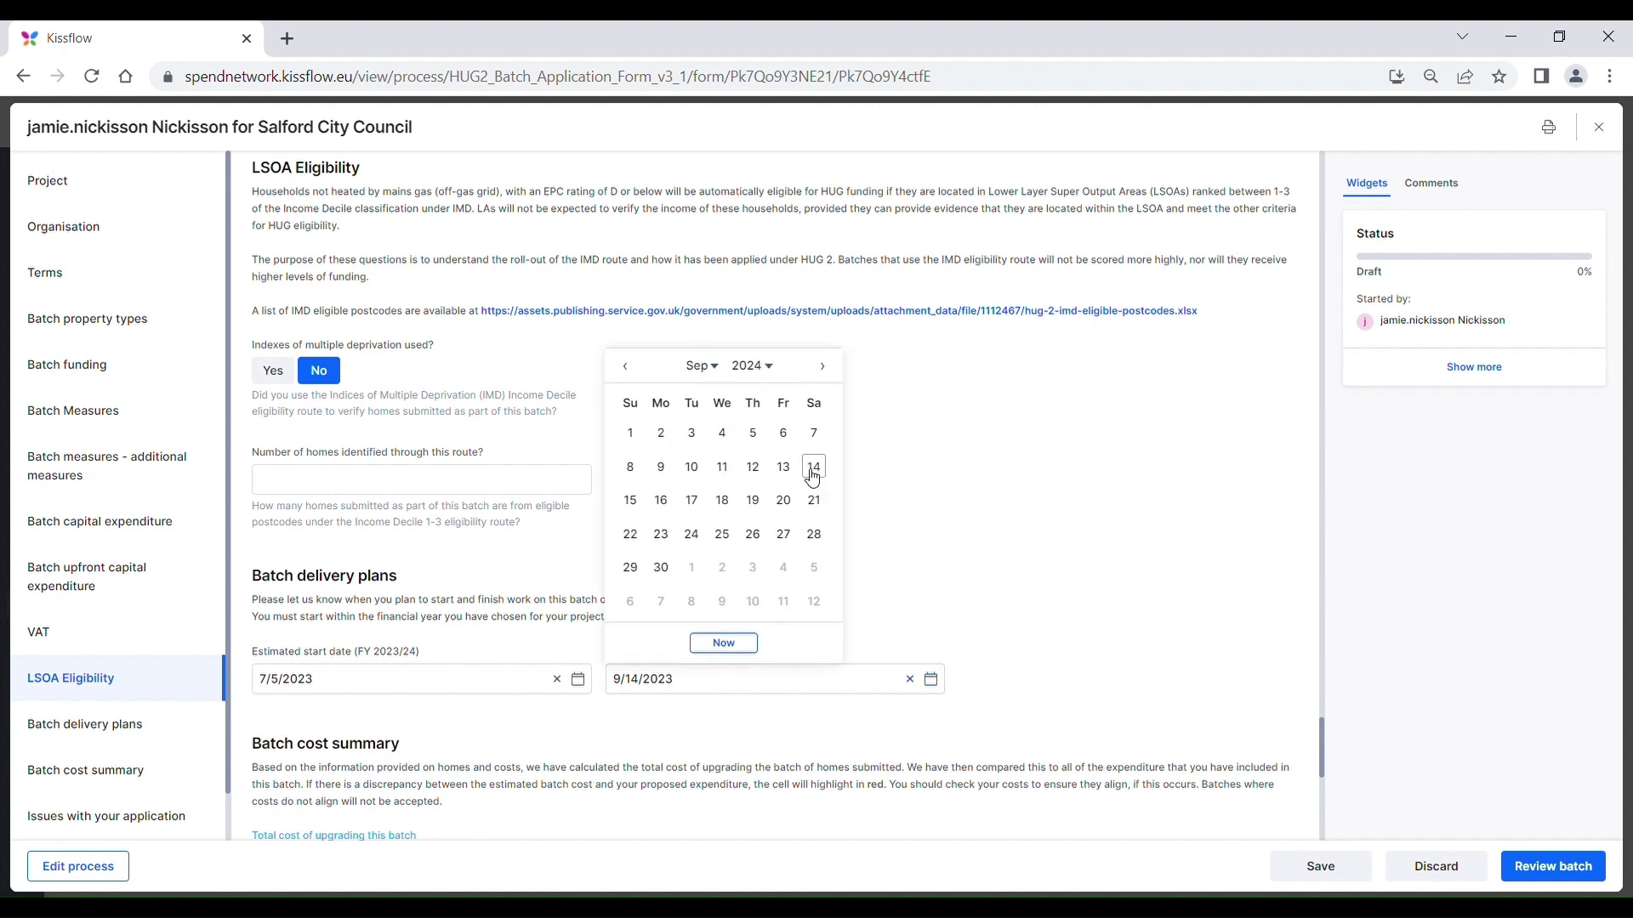
{"action": "left_click", "coordinate": [722, 500]}
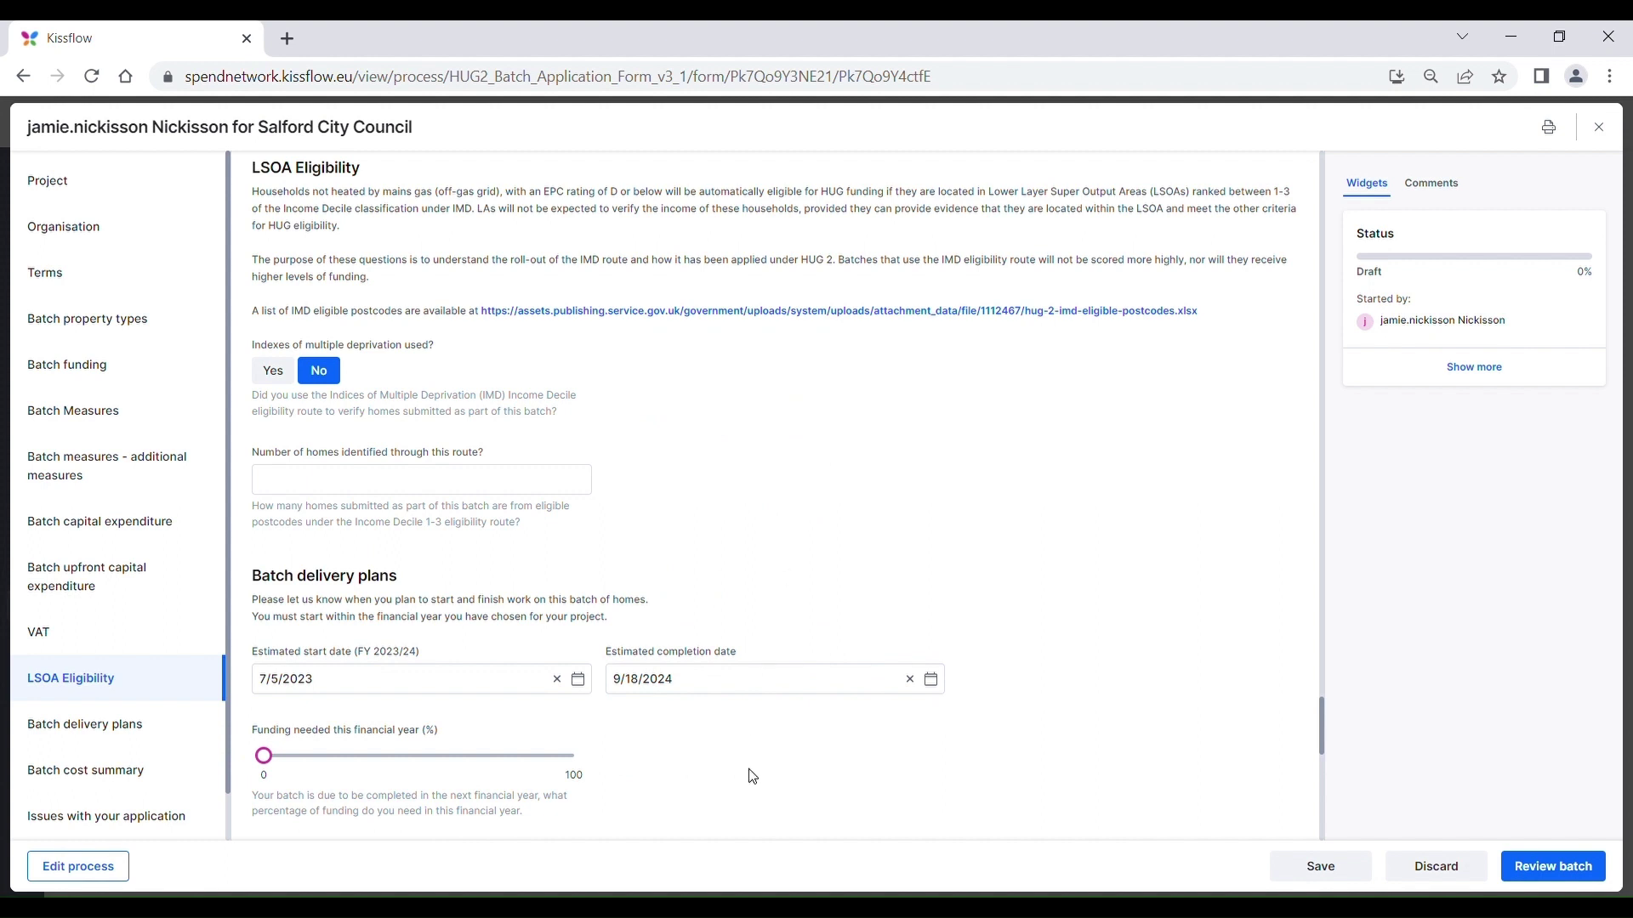
- Review the funding and delivery details questions, the batch cost summary and the section on issues with the application
{"action": "scroll", "coordinate": [750, 775], "scroll_direction": "down", "scroll_amount": 1}
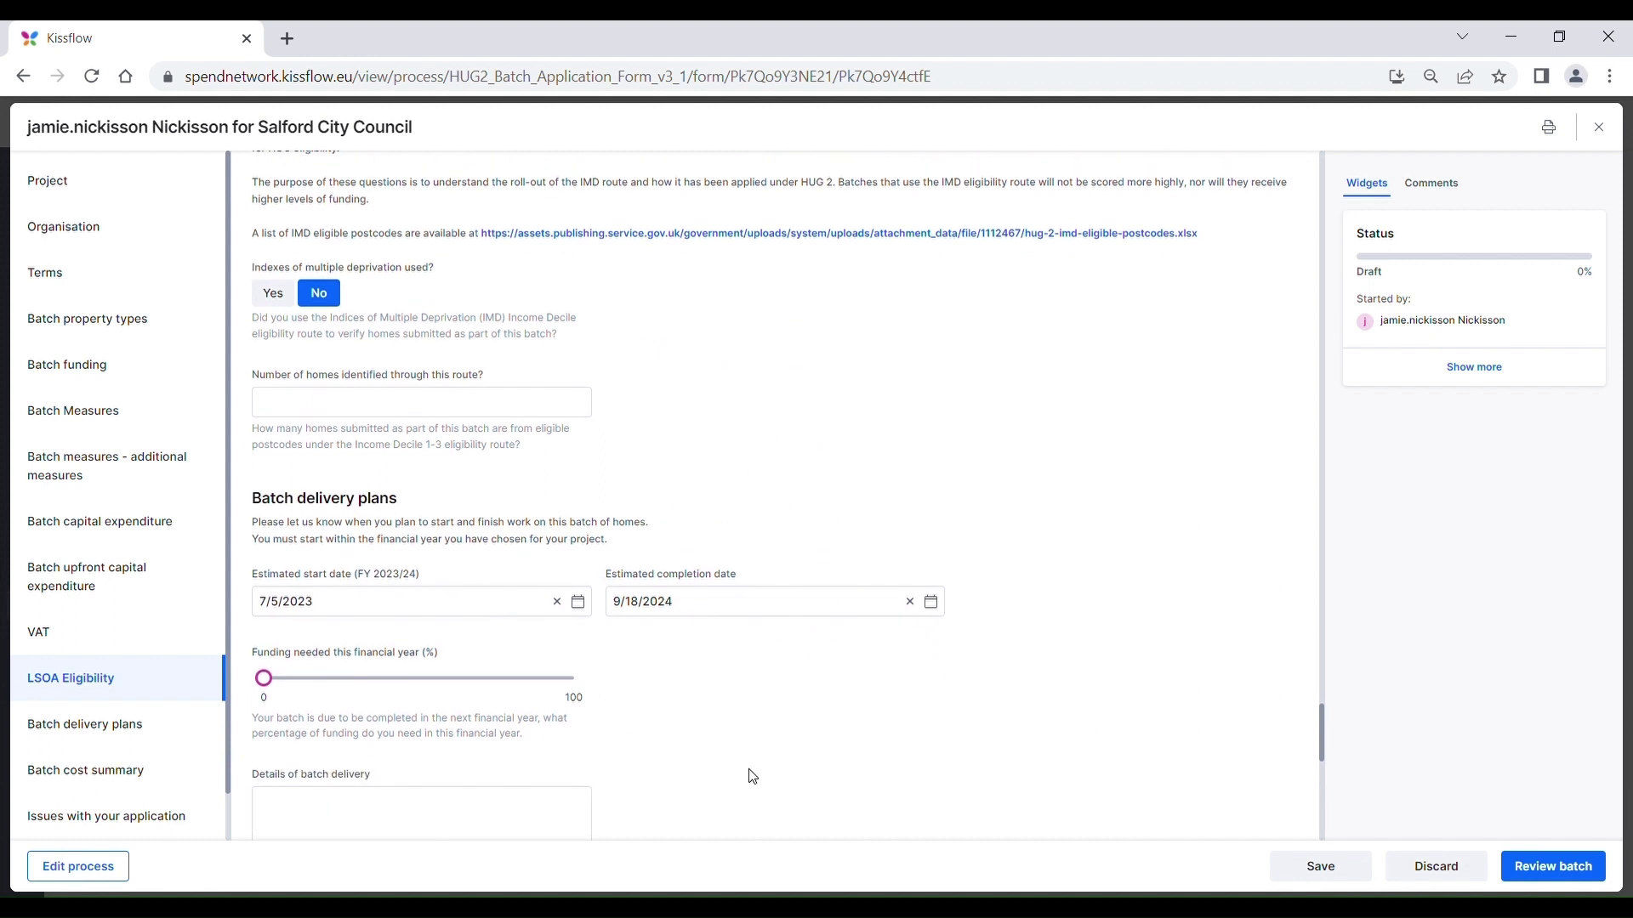
{"action": "scroll", "coordinate": [753, 776], "scroll_direction": "down", "scroll_amount": 3}
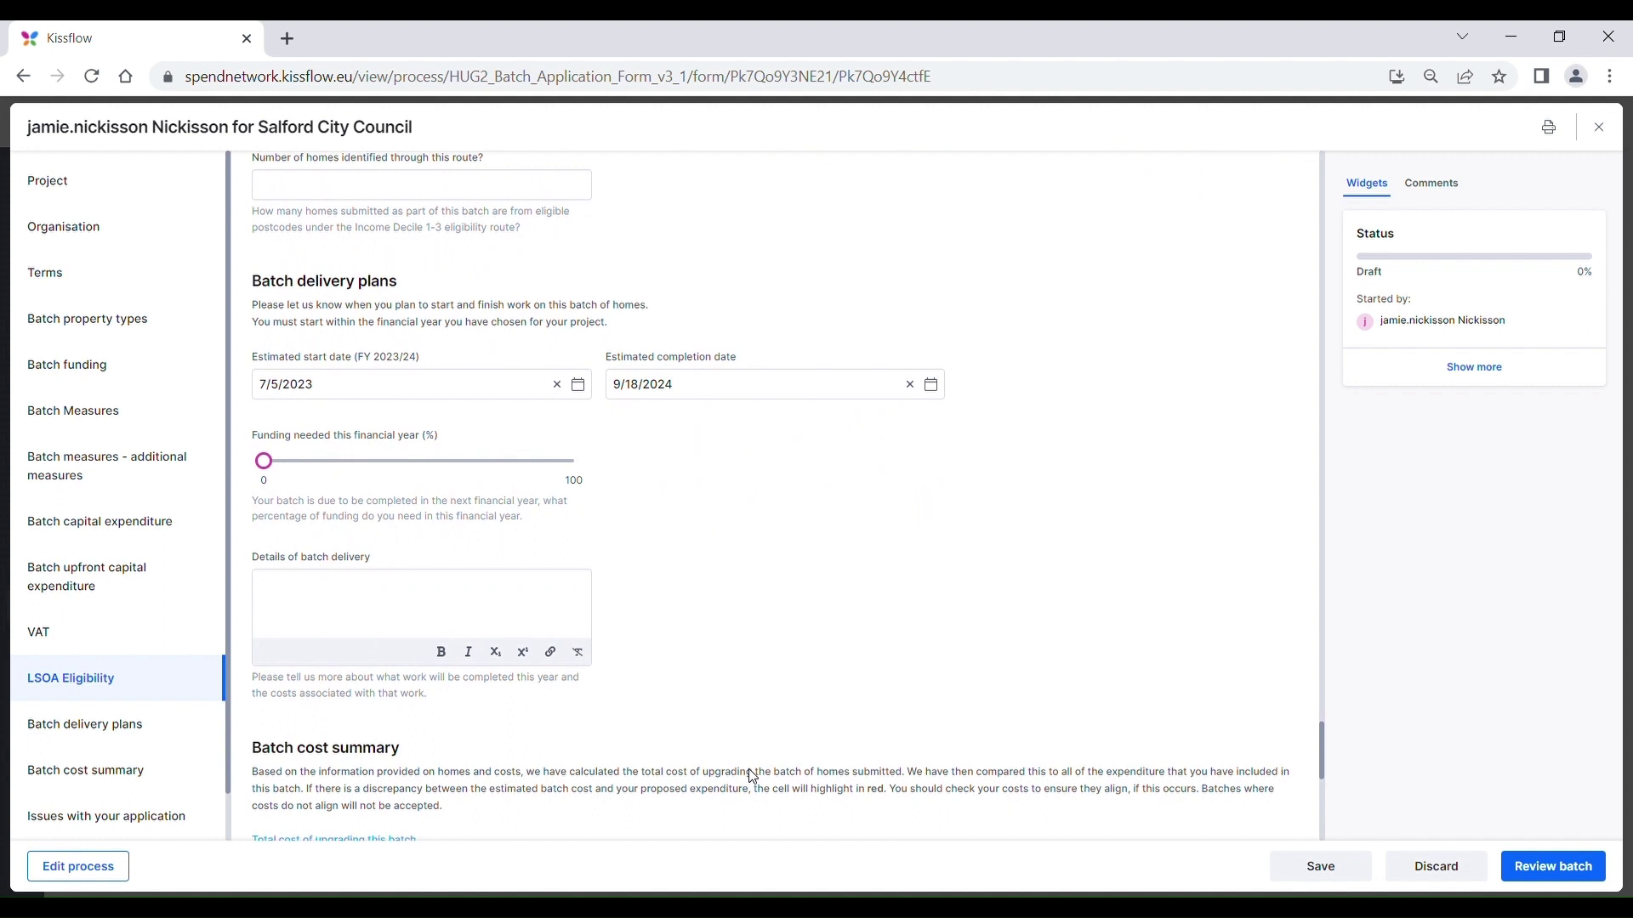
{"action": "scroll", "coordinate": [753, 777], "scroll_direction": "down", "scroll_amount": 1}
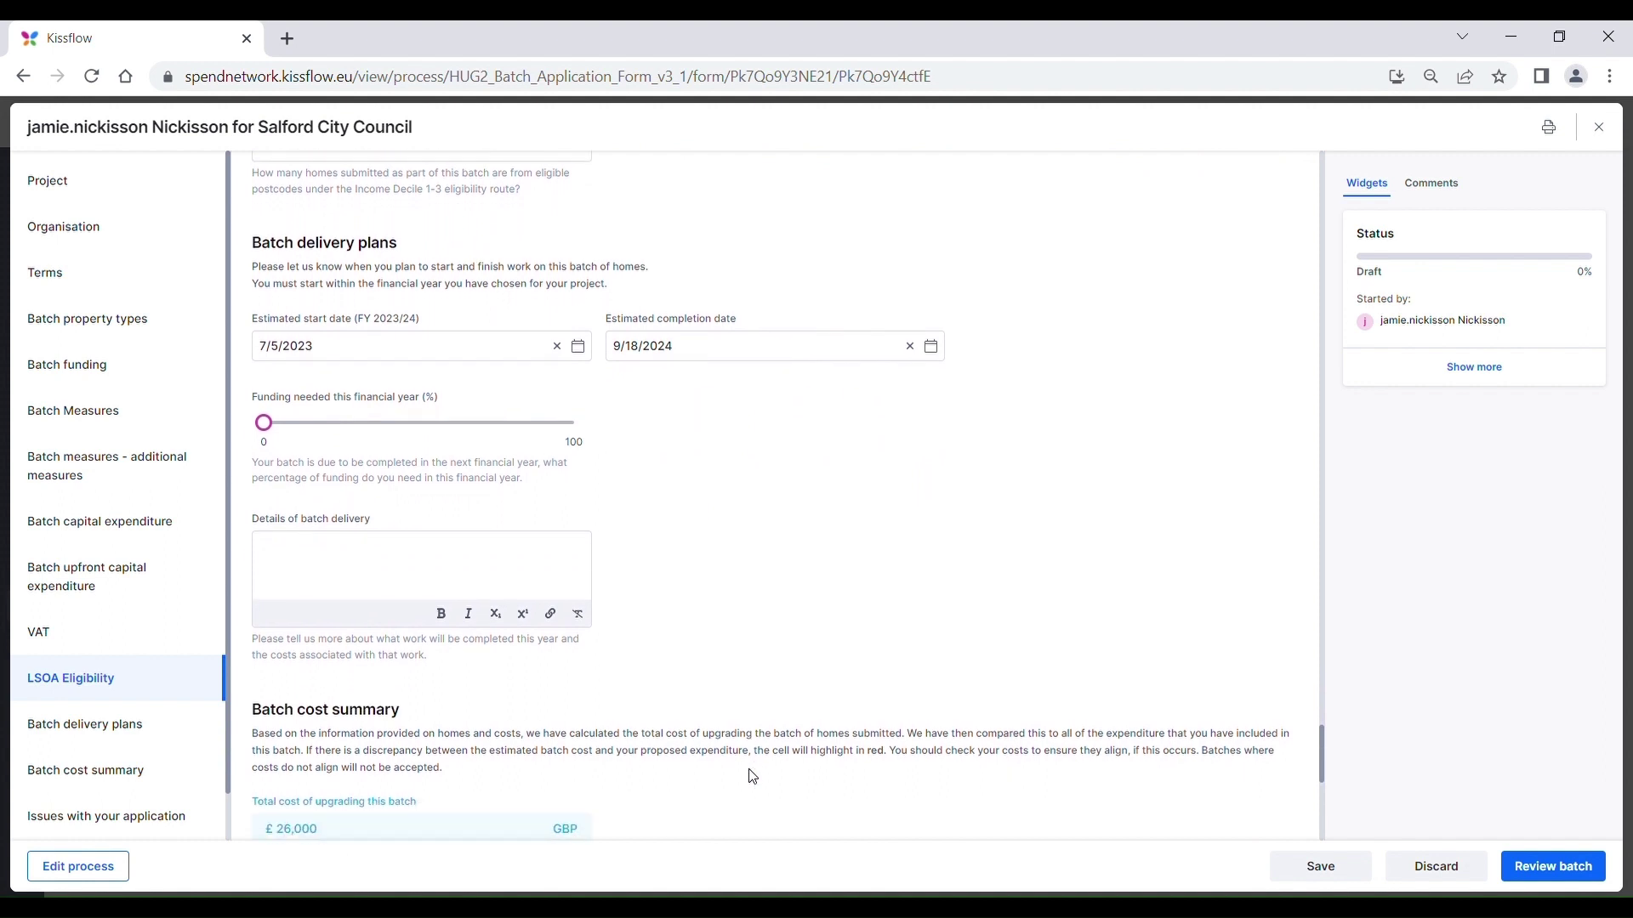
{"action": "scroll", "coordinate": [753, 776], "scroll_direction": "down", "scroll_amount": 4}
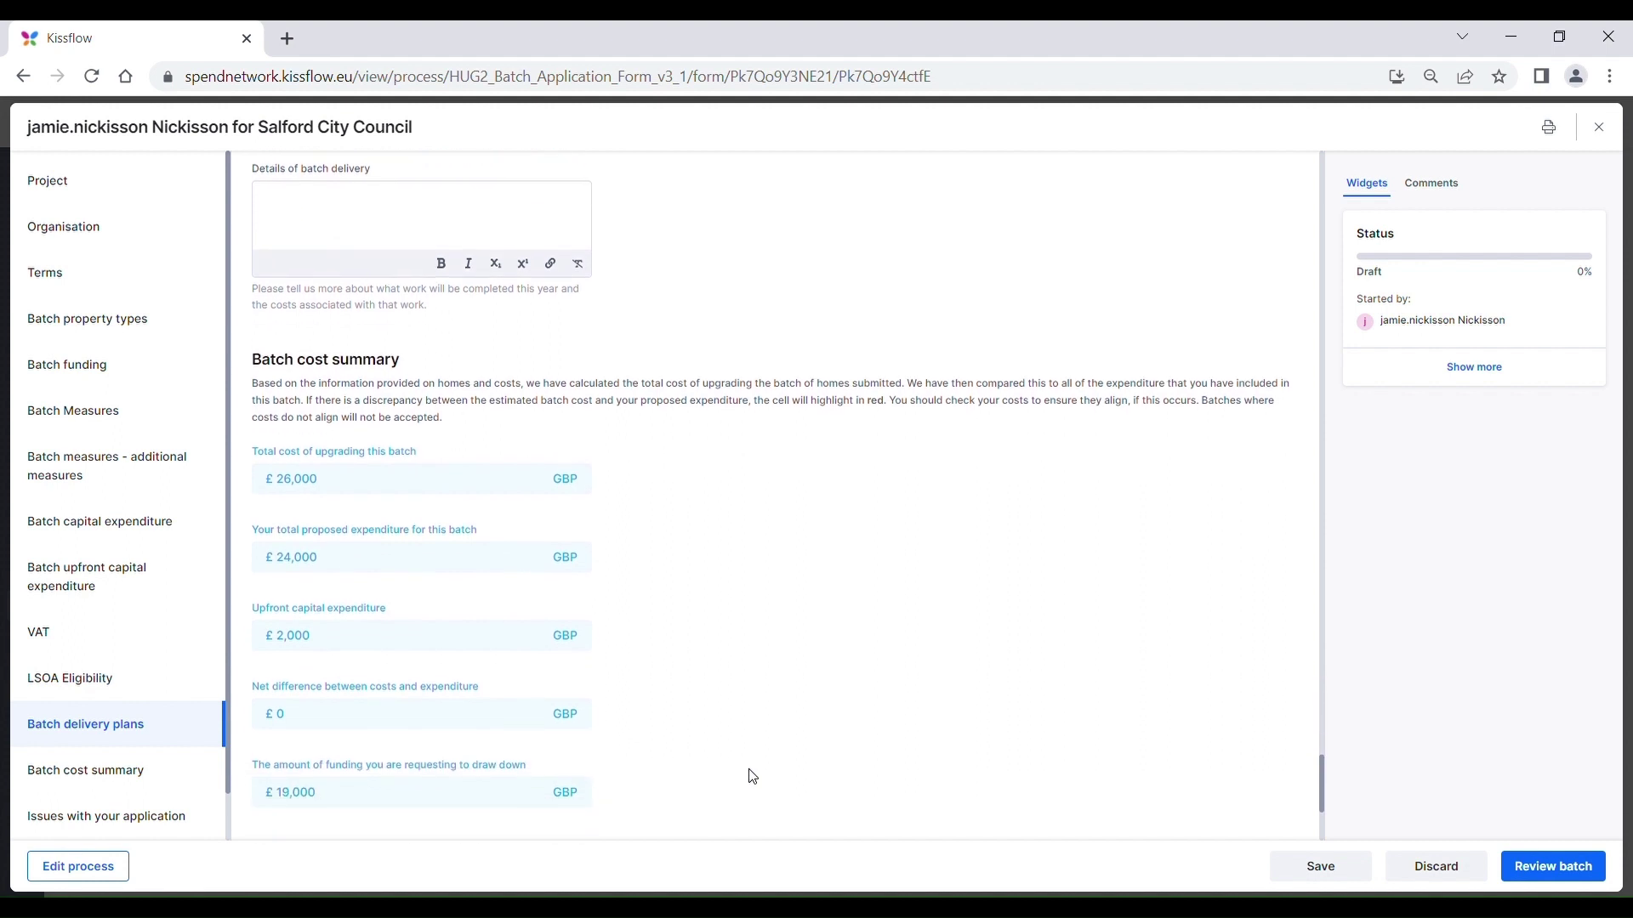
{"action": "scroll", "coordinate": [753, 777], "scroll_direction": "down", "scroll_amount": 2}
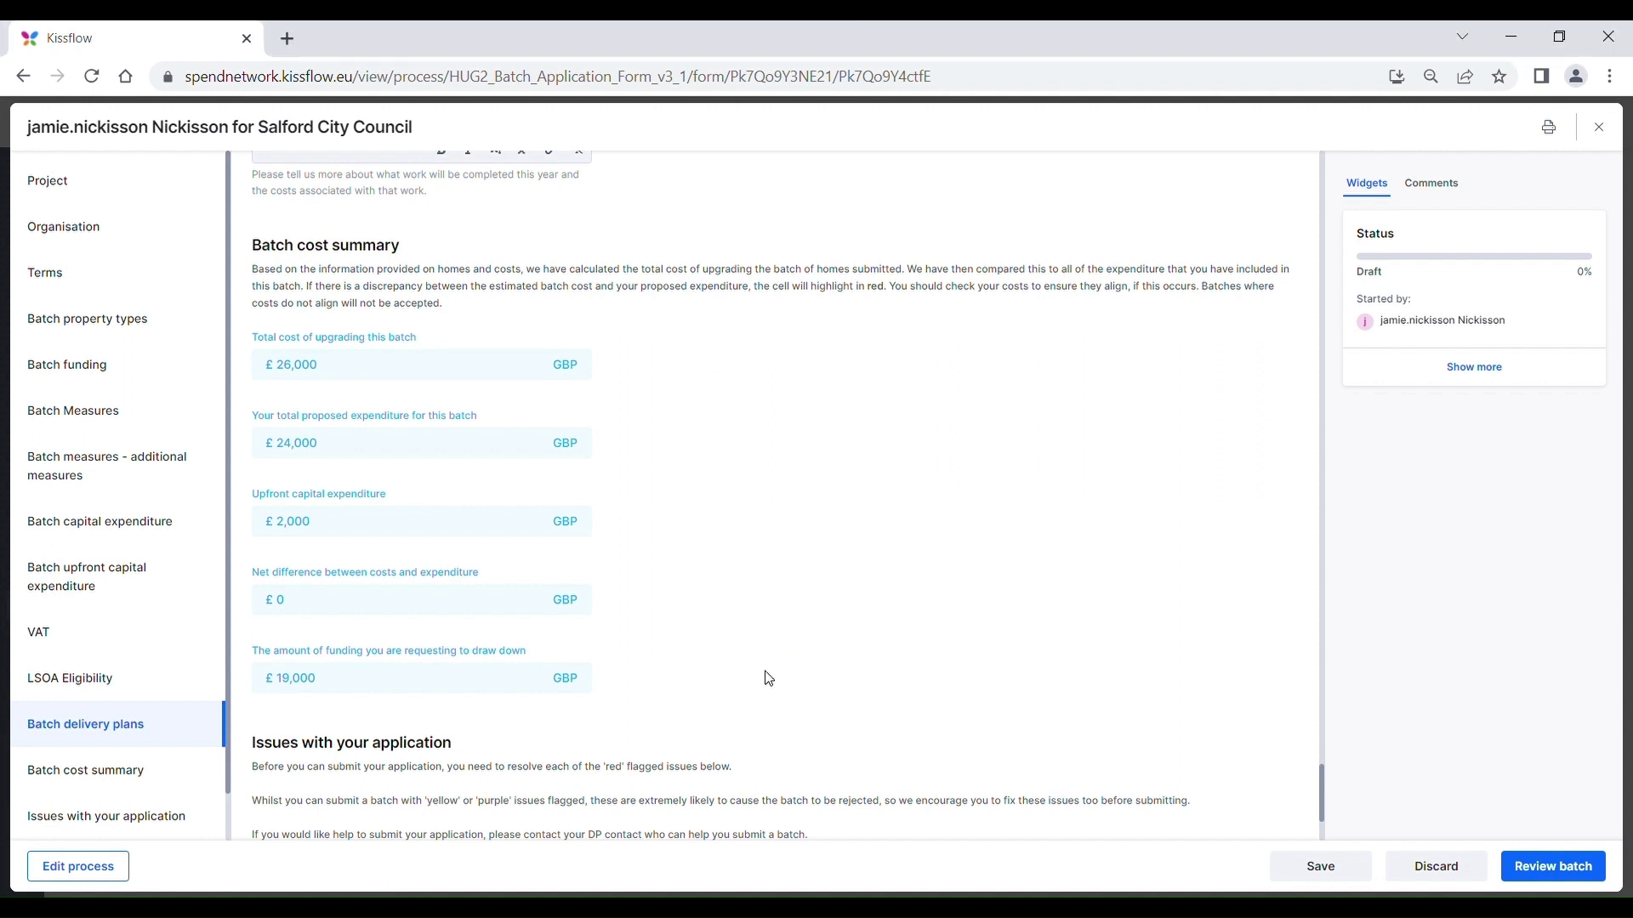
{"action": "scroll", "coordinate": [768, 679], "scroll_direction": "down", "scroll_amount": 2}
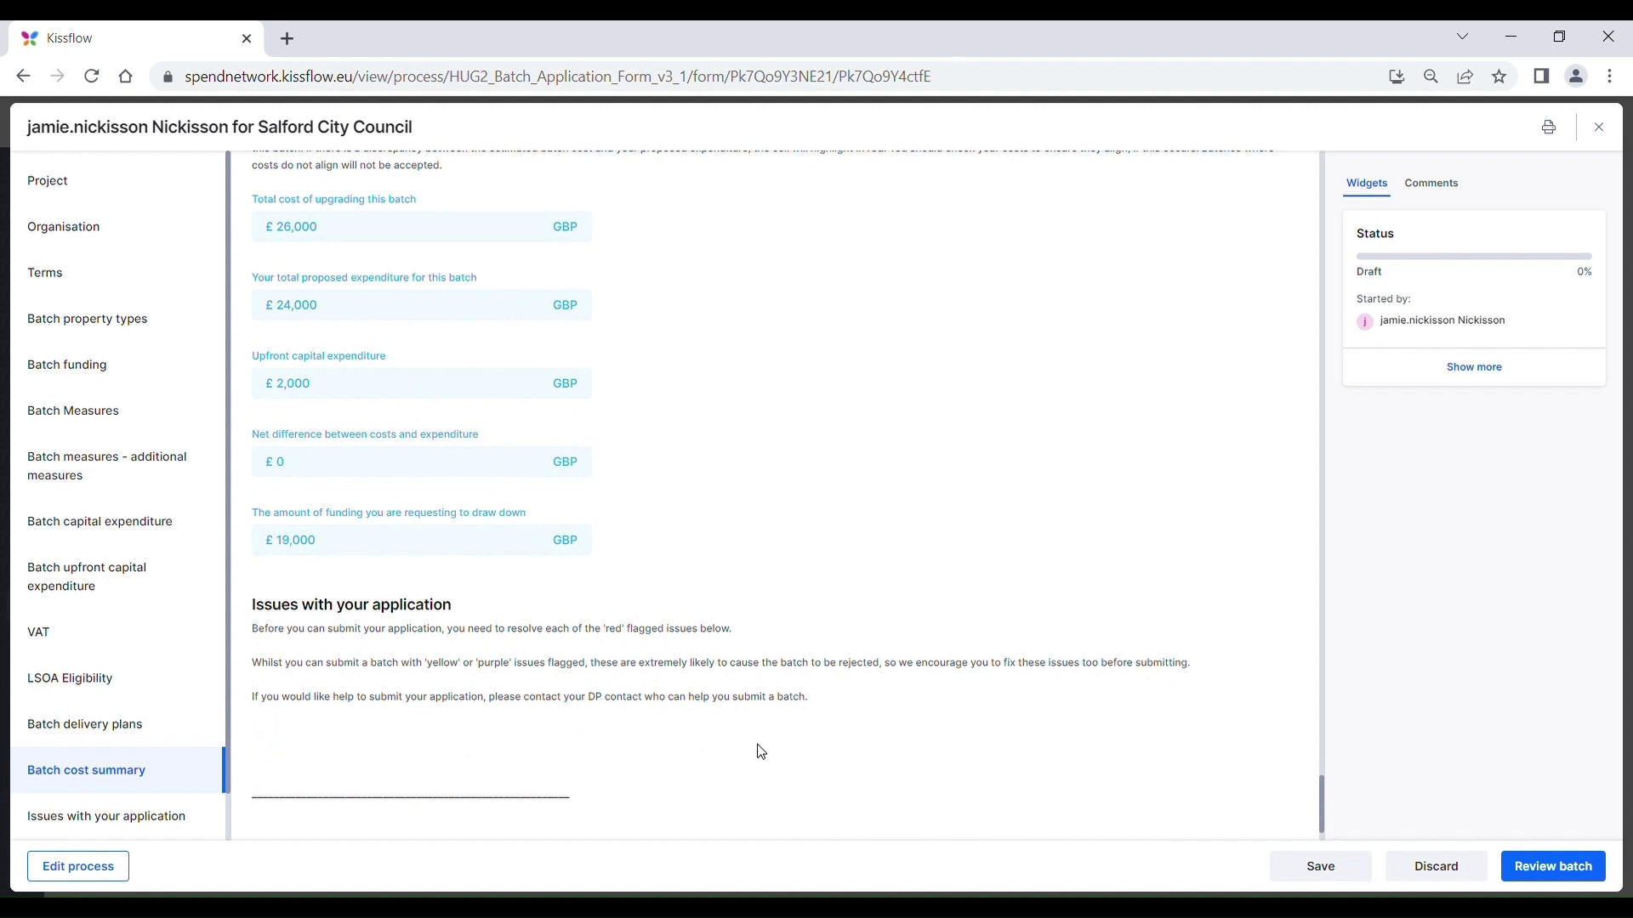
{"action": "scroll", "coordinate": [761, 752], "scroll_direction": "down", "scroll_amount": 1}
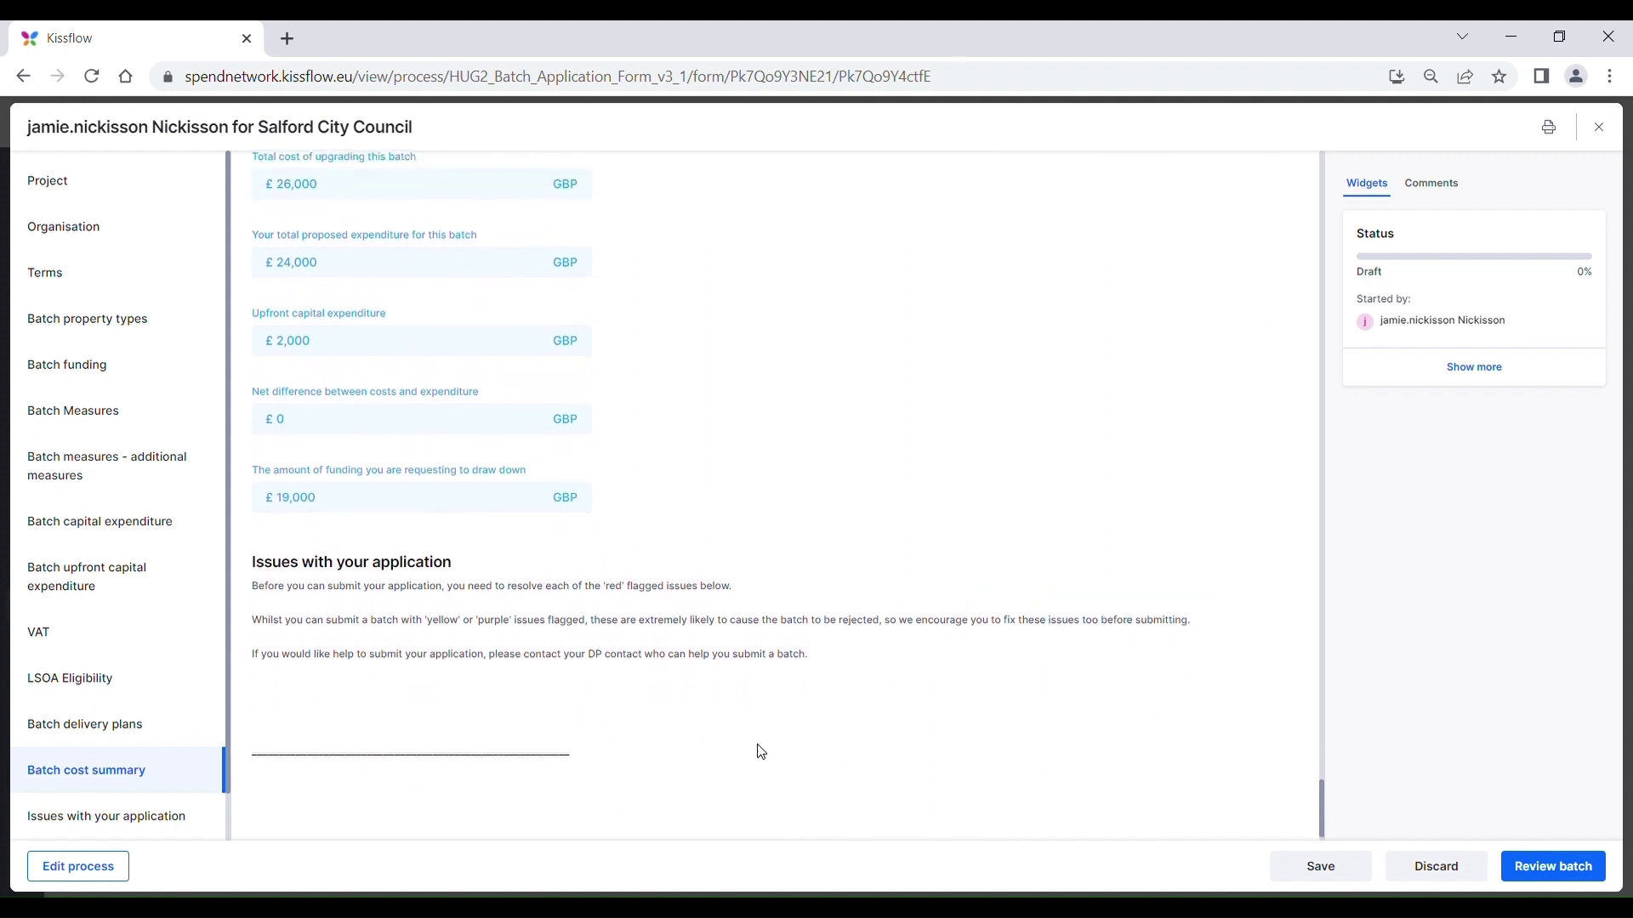